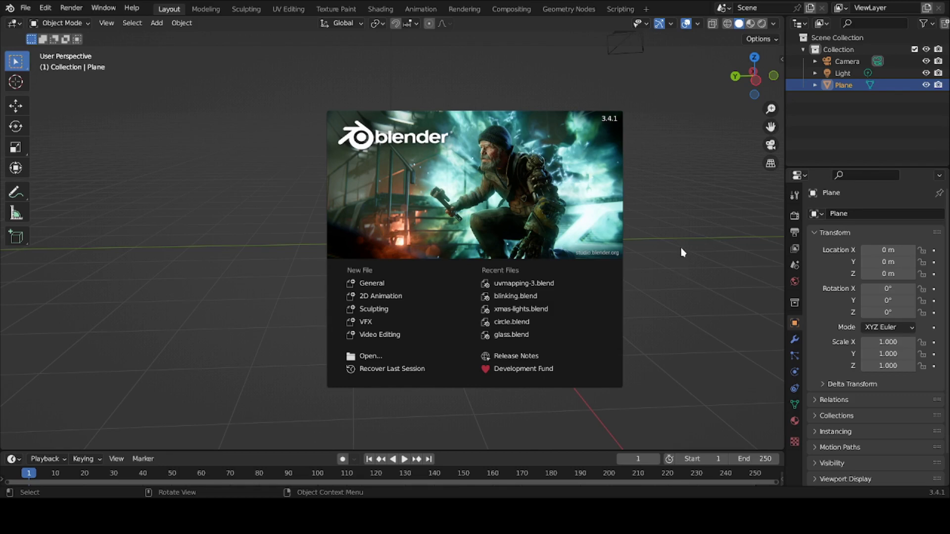
Dismiss the splash screen, look over the terrain, and switch to the UV Editing workspace
click(545, 195)
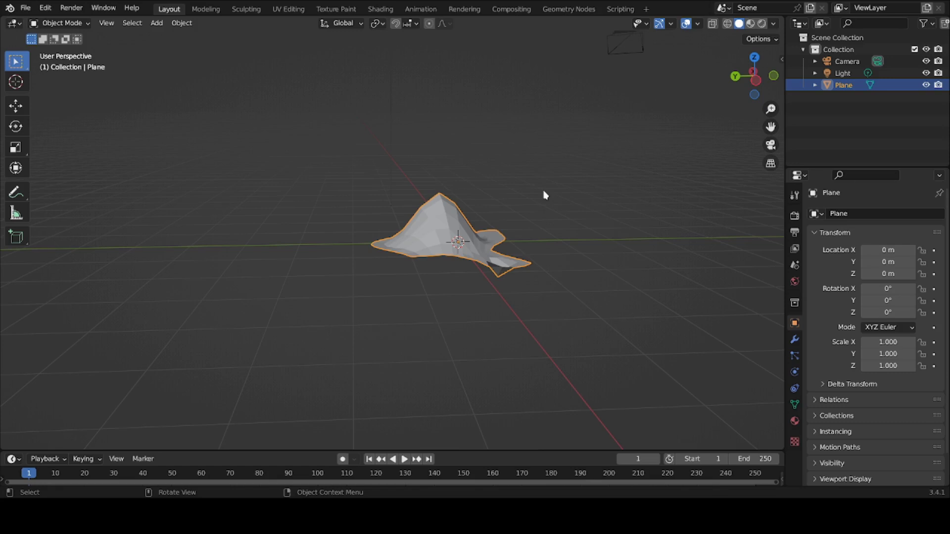
scroll(544, 195, up, 2)
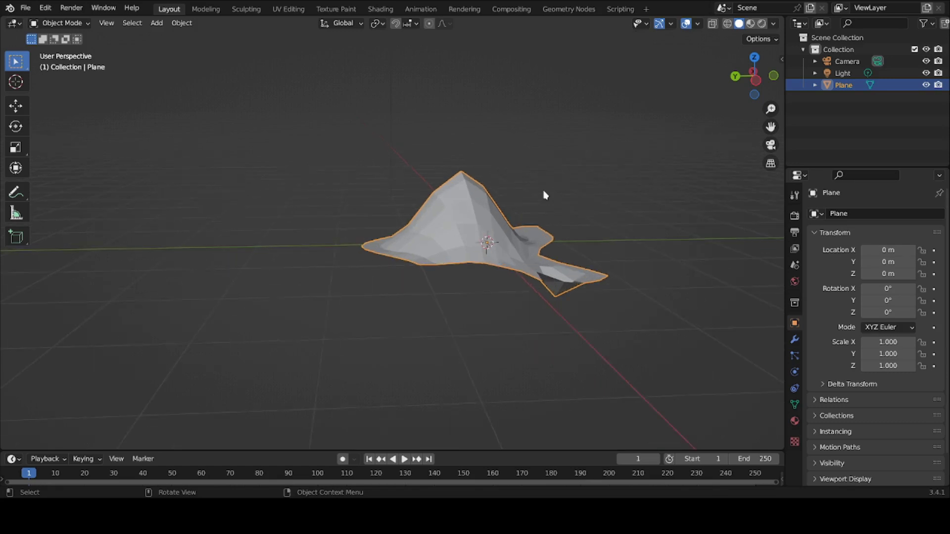
middle_drag(545, 194, 534, 238)
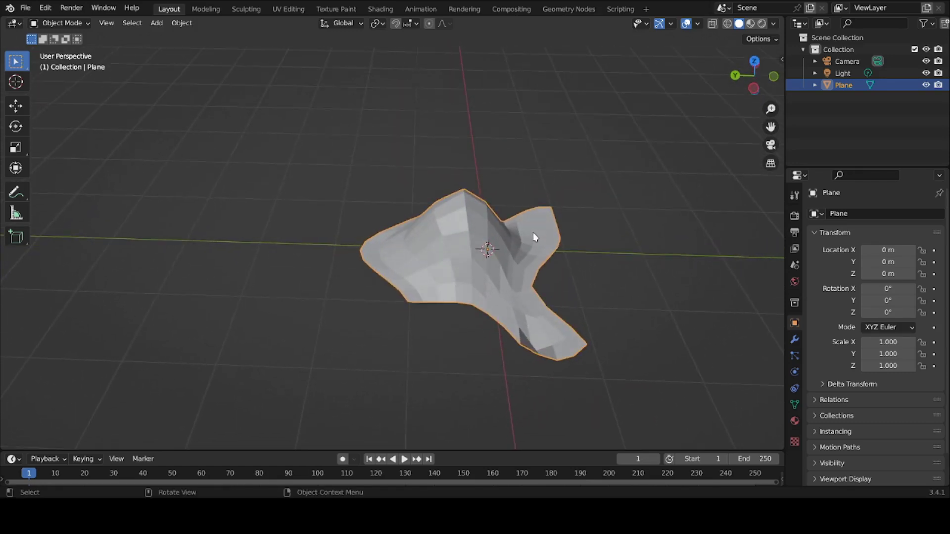
mouse_move(530, 323)
middle_down()
mouse_move(539, 272)
mouse_move(583, 269)
mouse_move(584, 258)
middle_up()
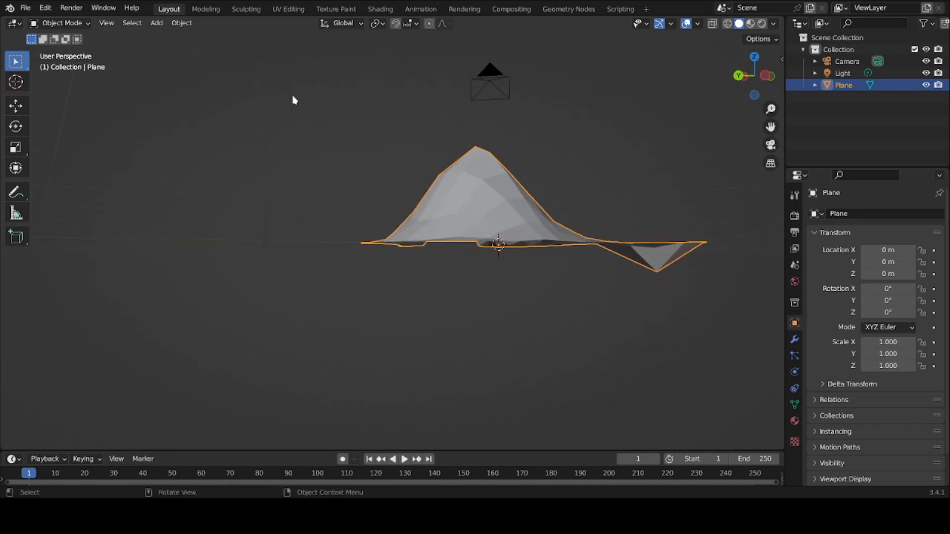
click(292, 9)
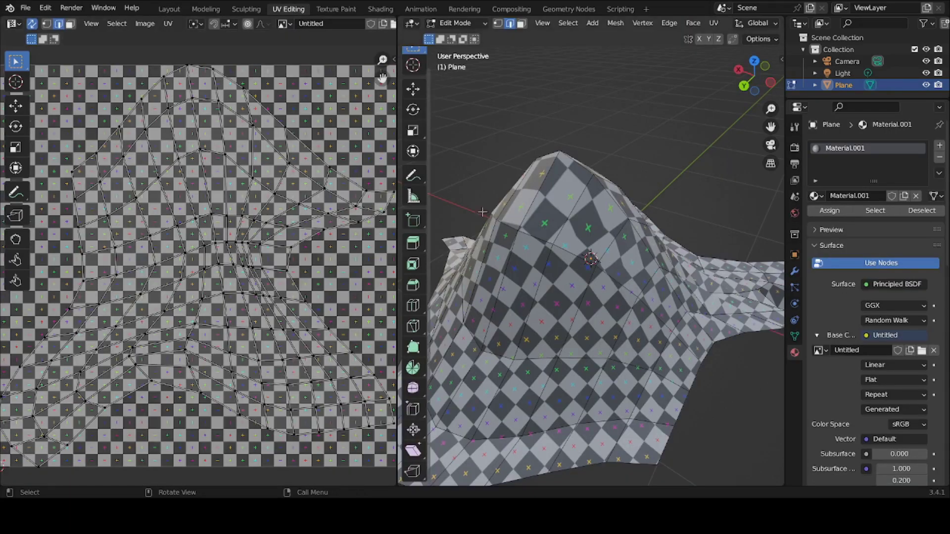
Select the entire terrain mesh, Unwrap it into one UV island, then deselect everything
mouse_move(544, 245)
middle_down()
mouse_move(571, 246)
mouse_move(572, 229)
middle_up()
key(a)
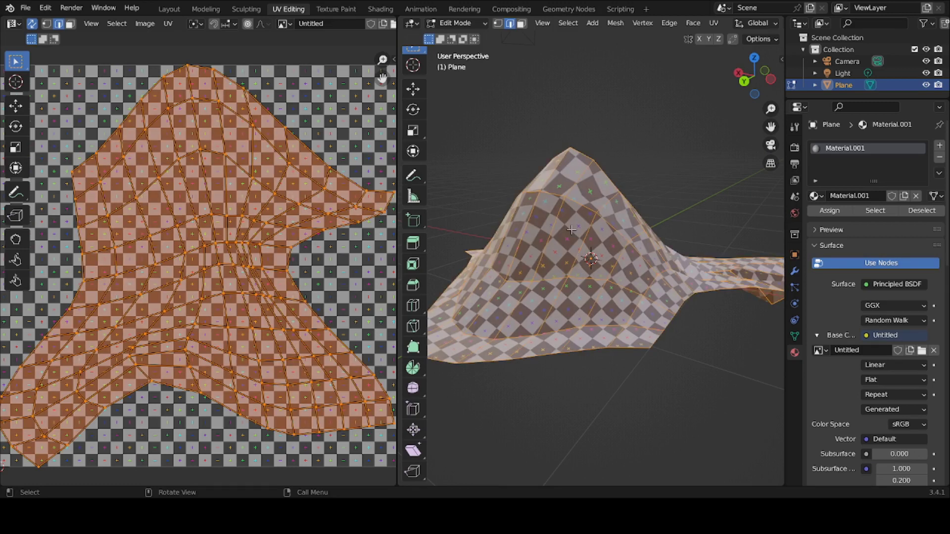
key(u)
click(573, 231)
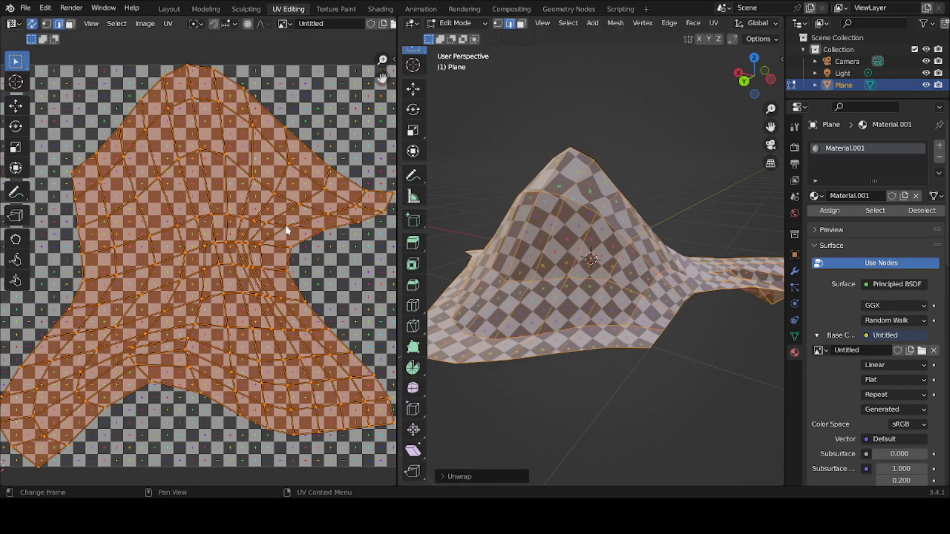
scroll(284, 225, down, 1)
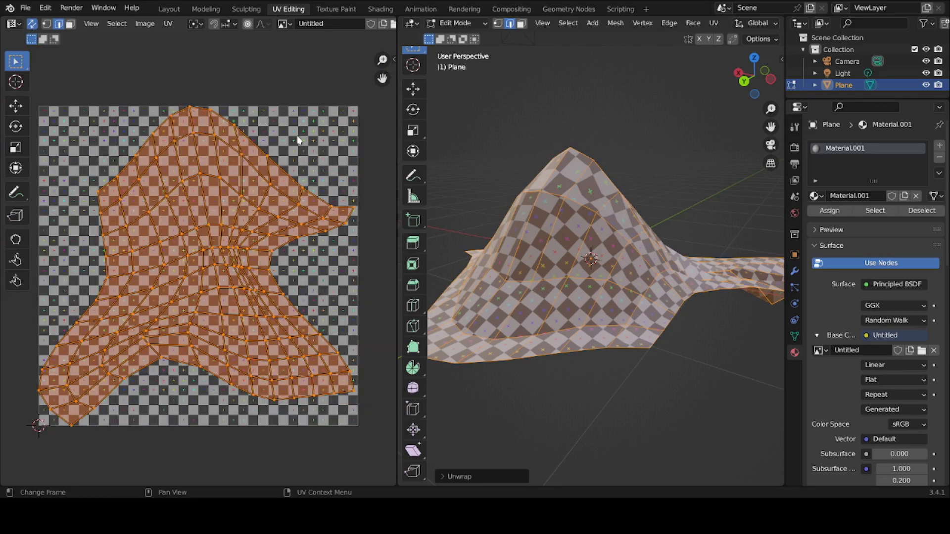
click(490, 147)
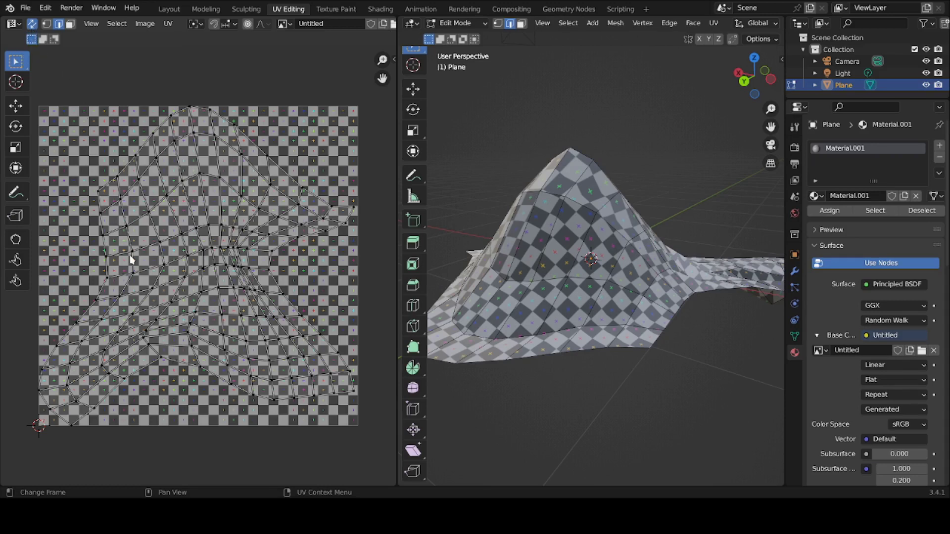
scroll(174, 283, up, 1)
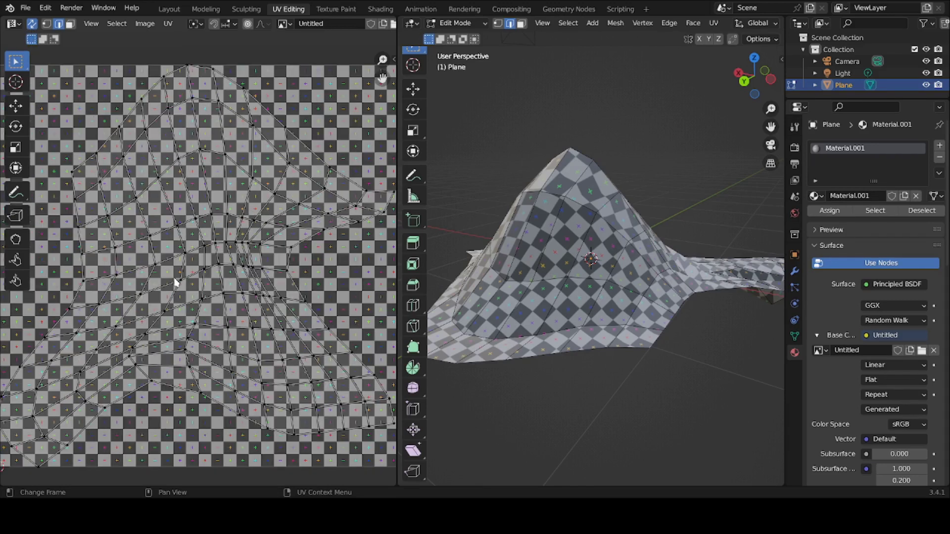
scroll(175, 282, up, 1)
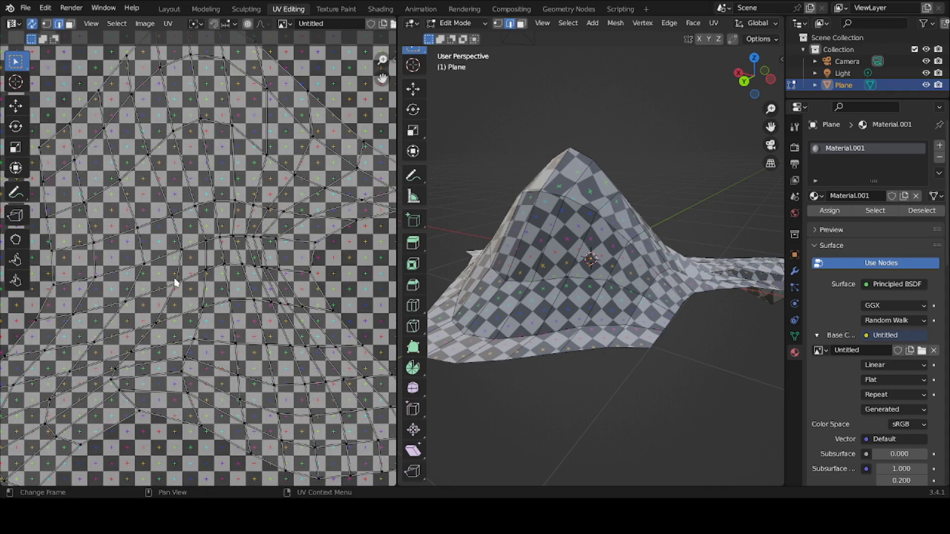
scroll(175, 282, up, 1)
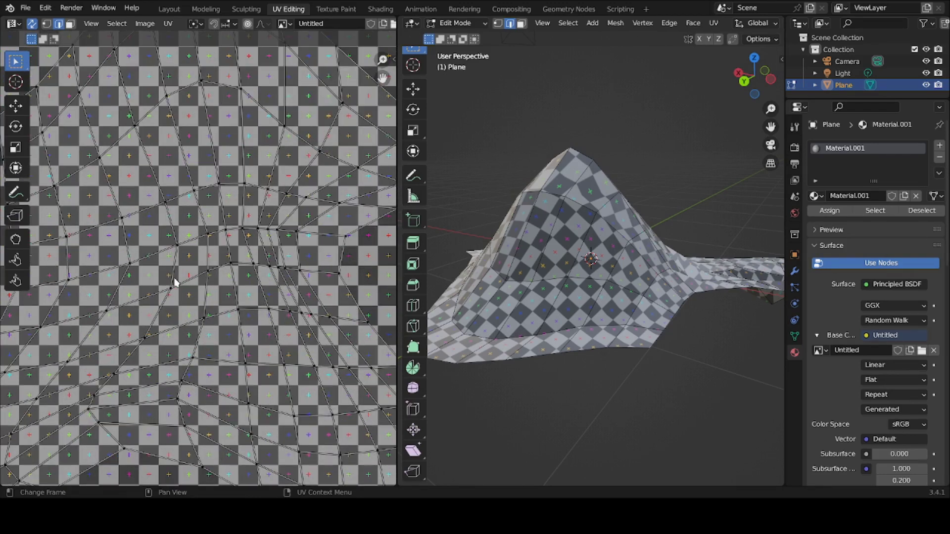
scroll(609, 236, up, 1)
scroll(609, 236, down, 1)
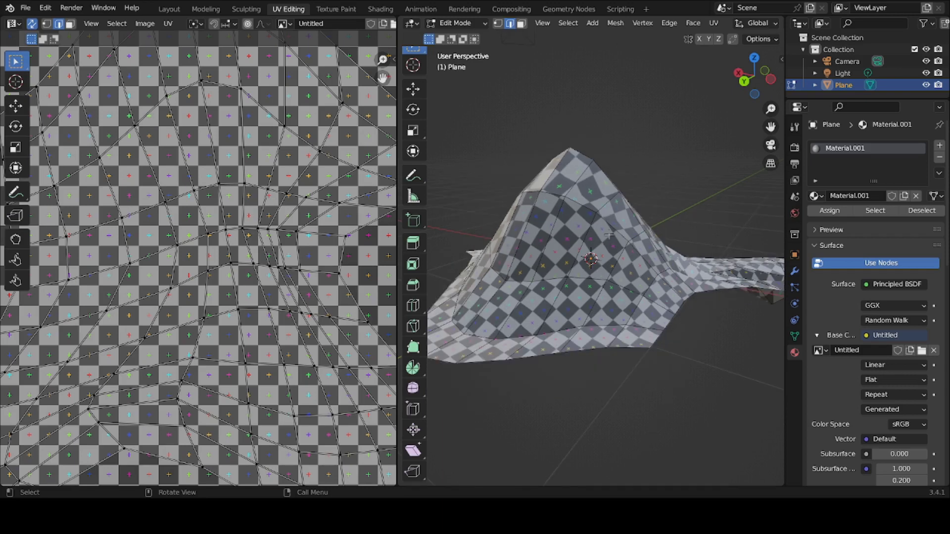
middle_drag(609, 235, 672, 285)
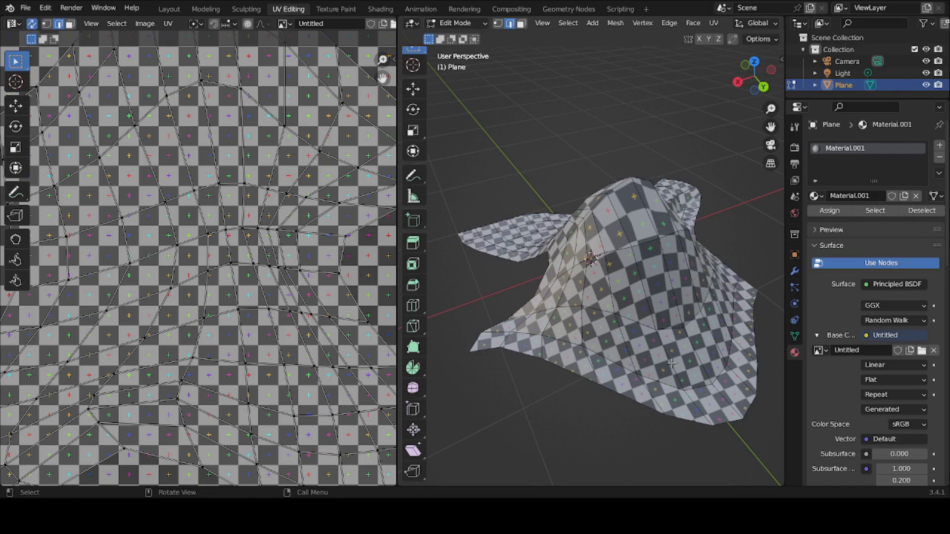
mouse_move(671, 364)
middle_down()
mouse_move(477, 378)
mouse_move(502, 338)
middle_up()
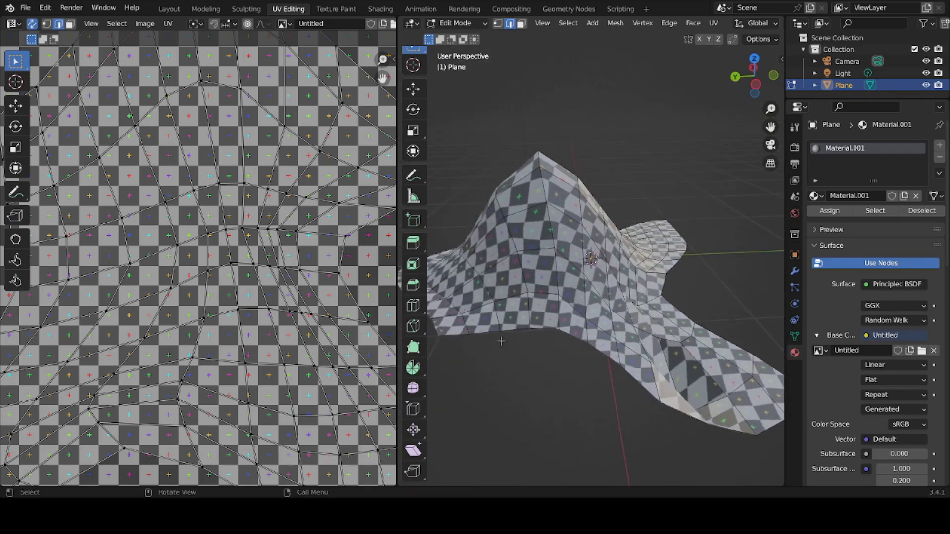
scroll(535, 249, up, 1)
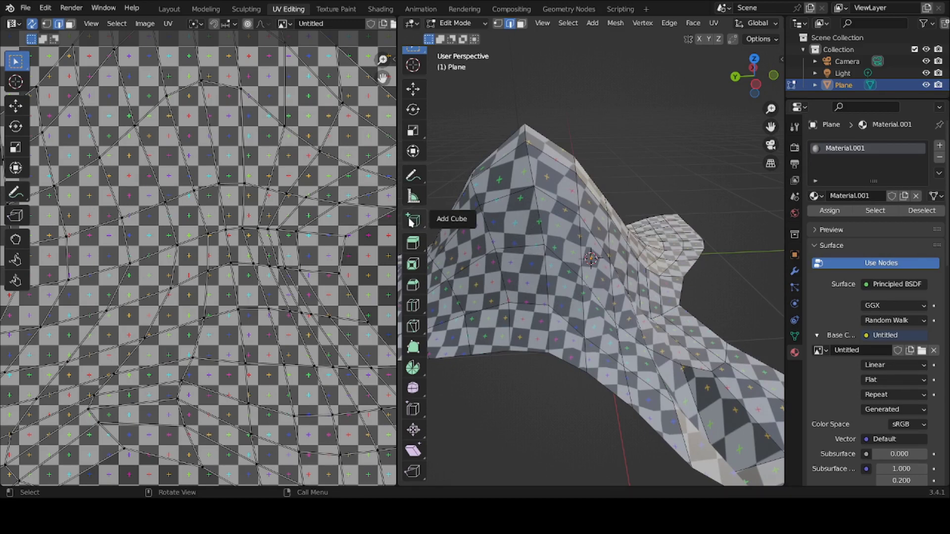
Sketch an annotation around a hilltop face with the Annotate tool, then erase it
click(415, 178)
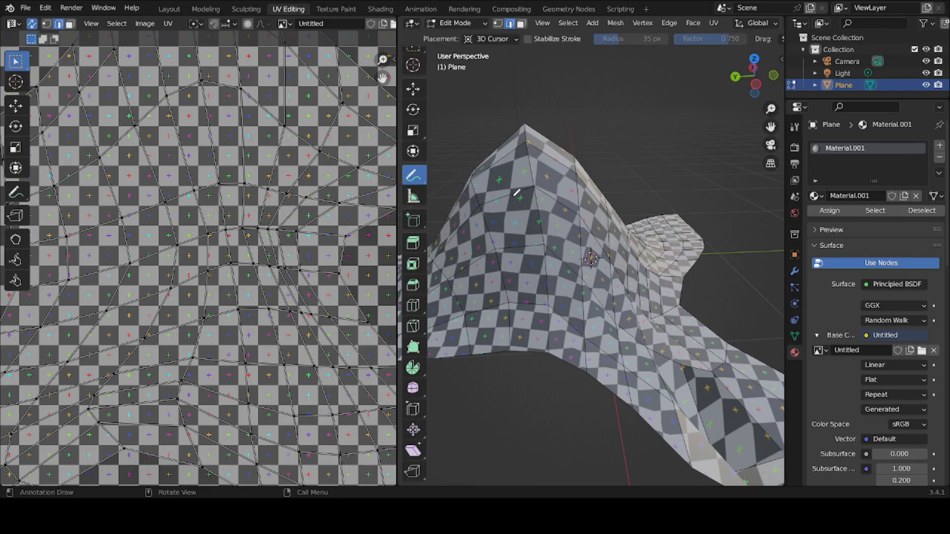
middle_drag(517, 192, 526, 193)
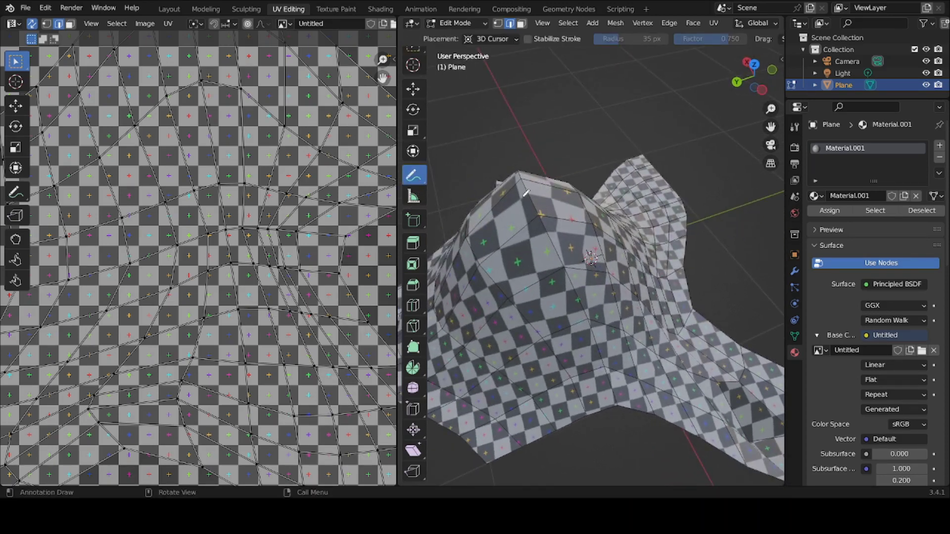
mouse_move(521, 197)
mouse_down()
mouse_move(553, 198)
mouse_move(555, 229)
mouse_move(536, 232)
mouse_move(522, 197)
mouse_up()
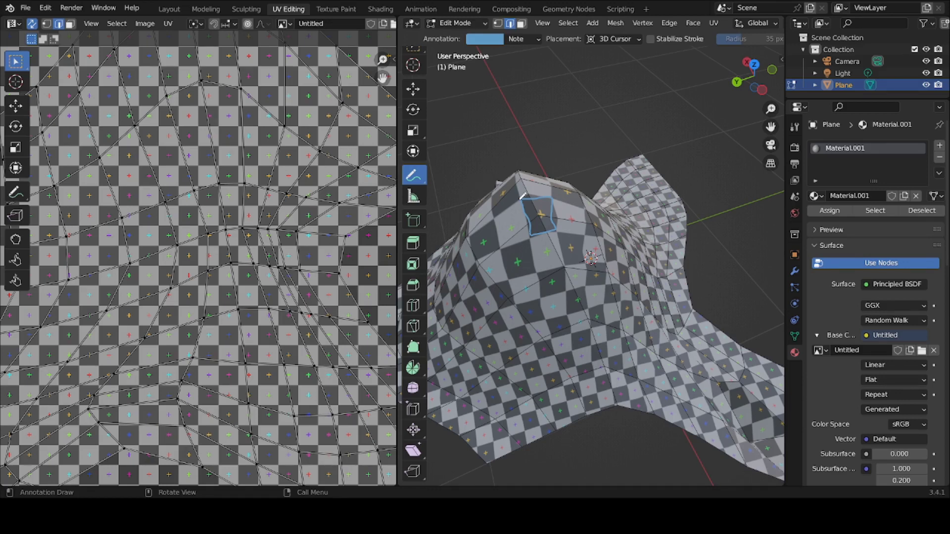
mouse_move(522, 196)
ctrl+mouse_down()
mouse_move(558, 205)
mouse_move(521, 220)
mouse_move(550, 212)
ctrl+mouse_up()
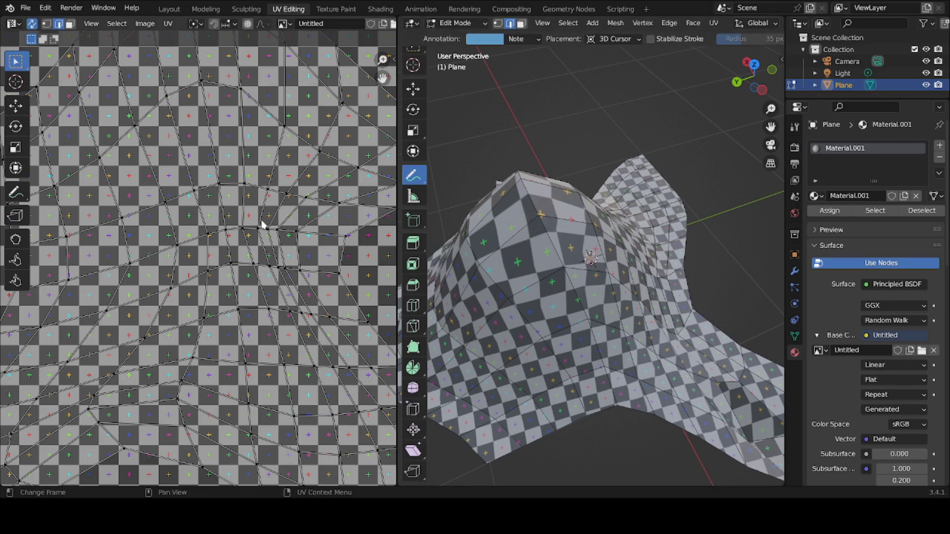
Flatten one short UV edge in the hill layout by scaling it to 0 along Y
scroll(262, 225, down, 3)
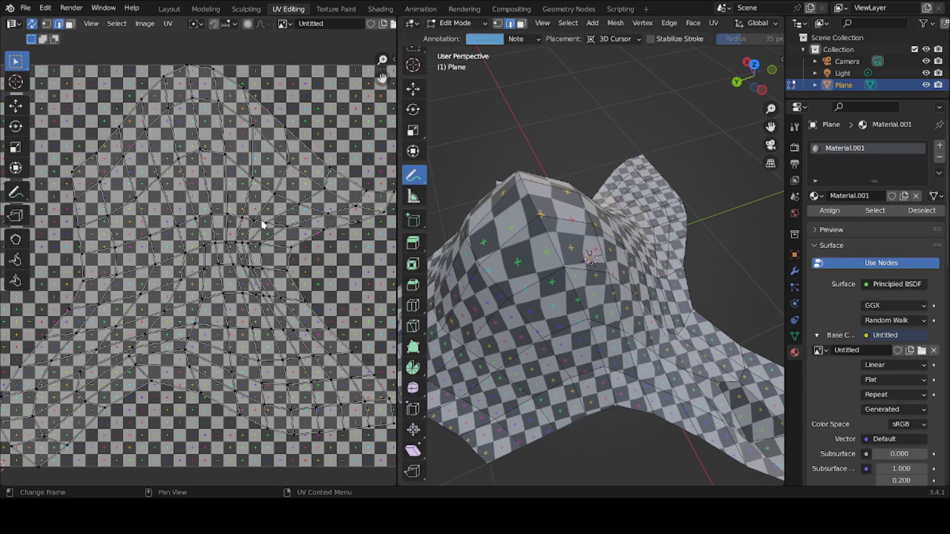
scroll(262, 224, up, 2)
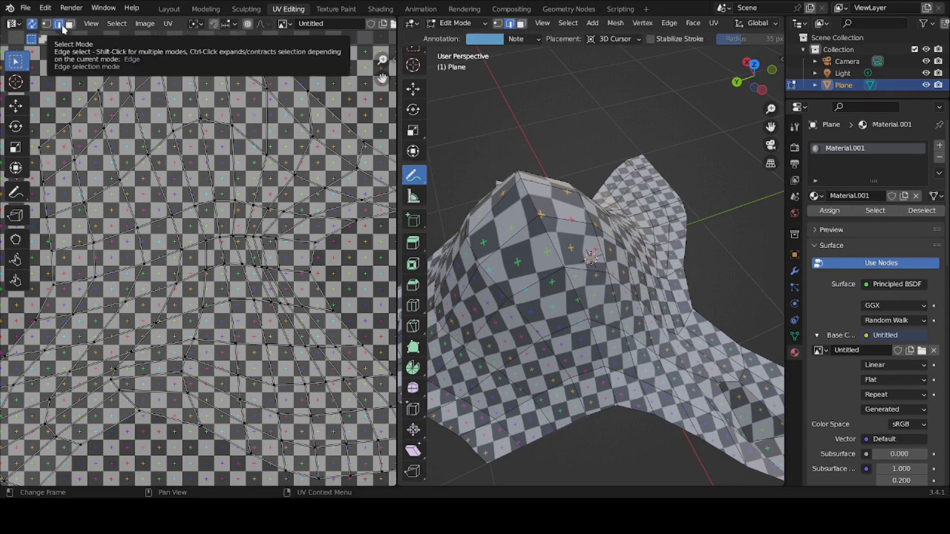
click(224, 202)
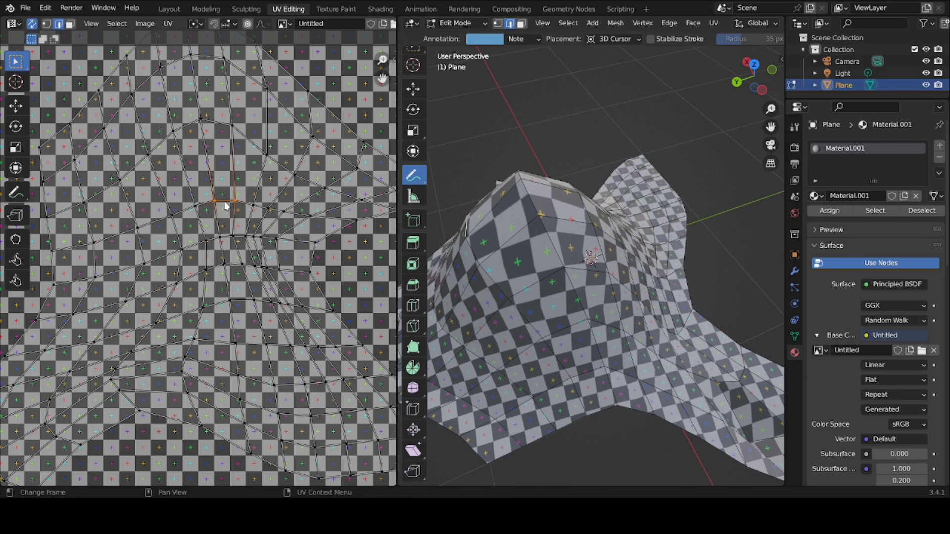
key(s)
key(y)
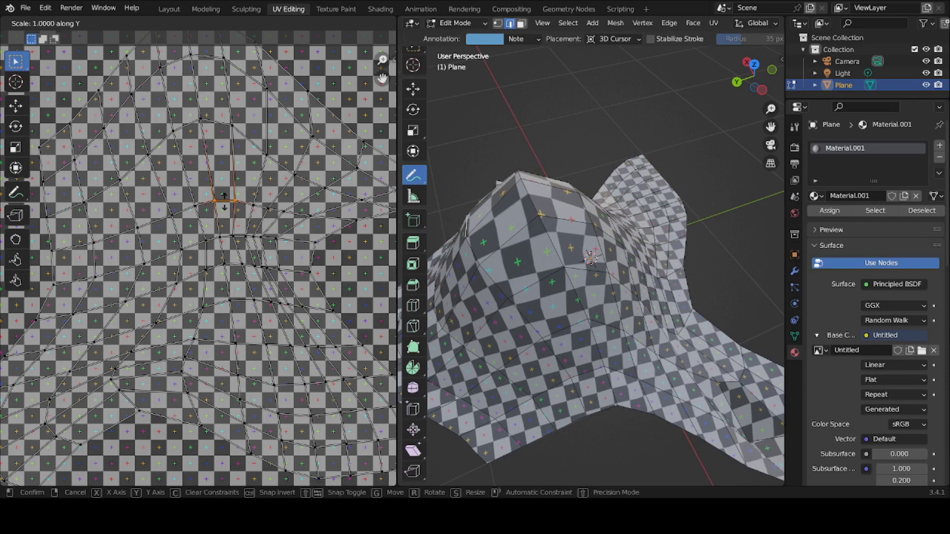
text(0)
key(Return)
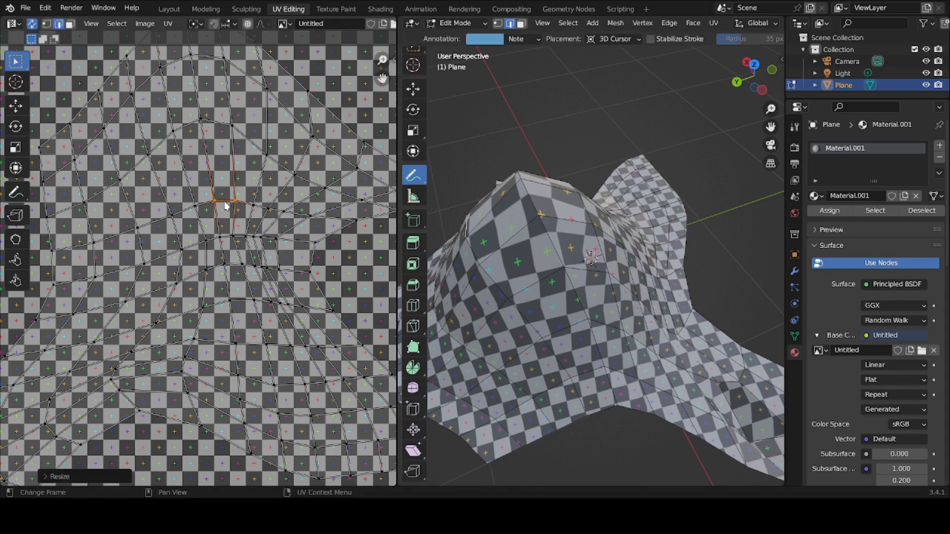
Flatten the UV edge just below it the same way, scaling to 0 along Y
scroll(229, 242, up, 2)
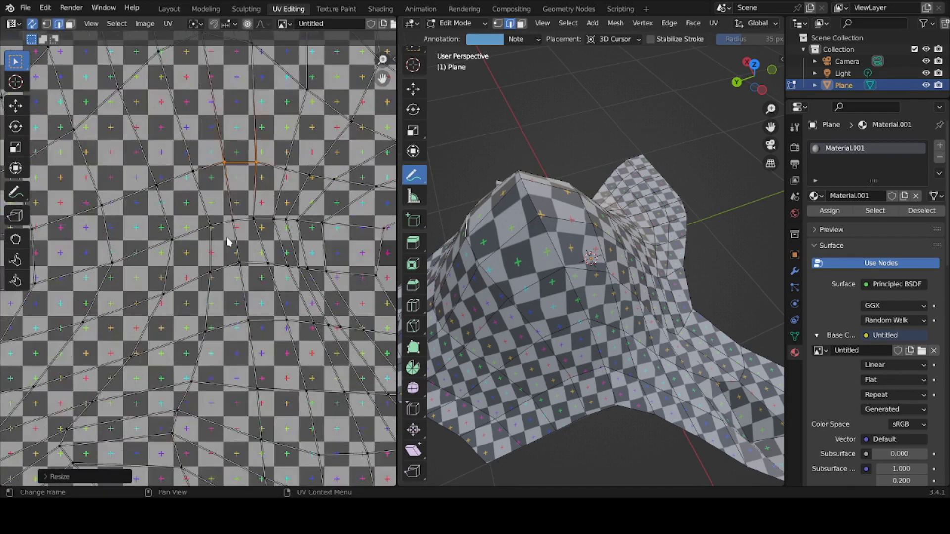
scroll(228, 242, up, 1)
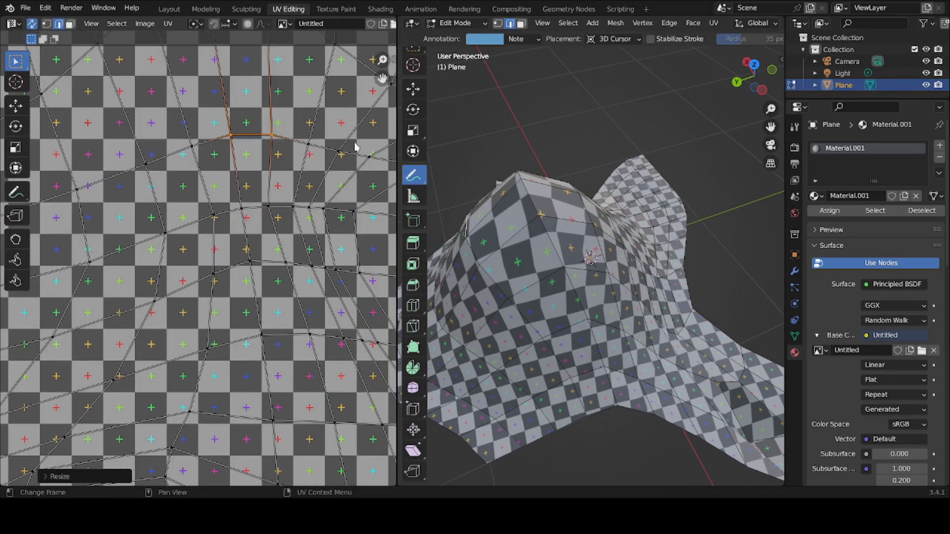
scroll(353, 160, up, 1)
middle_drag(352, 159, 351, 193)
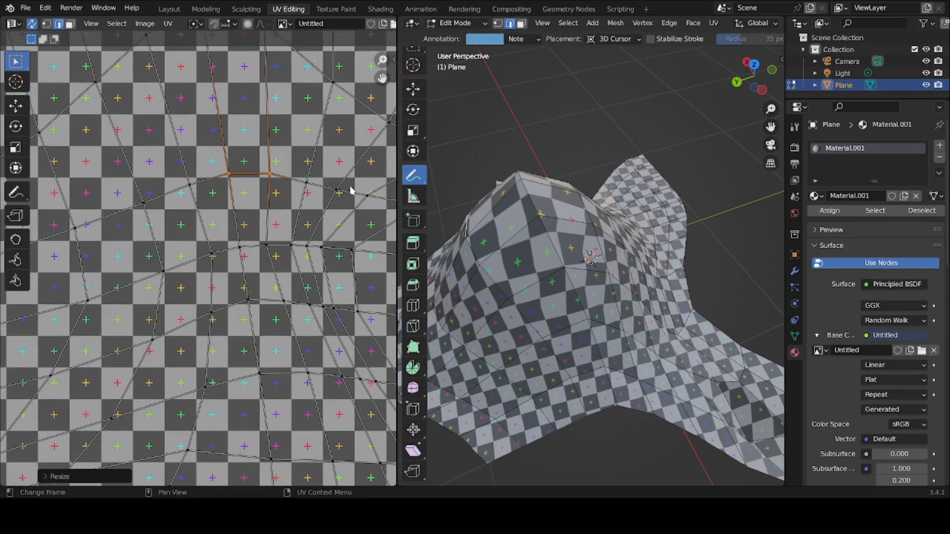
click(253, 246)
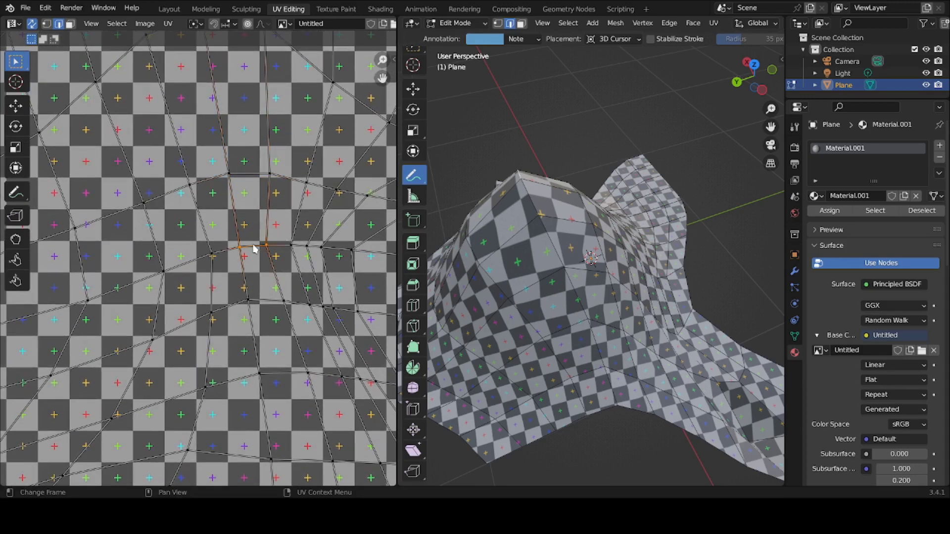
key(s)
text(y)
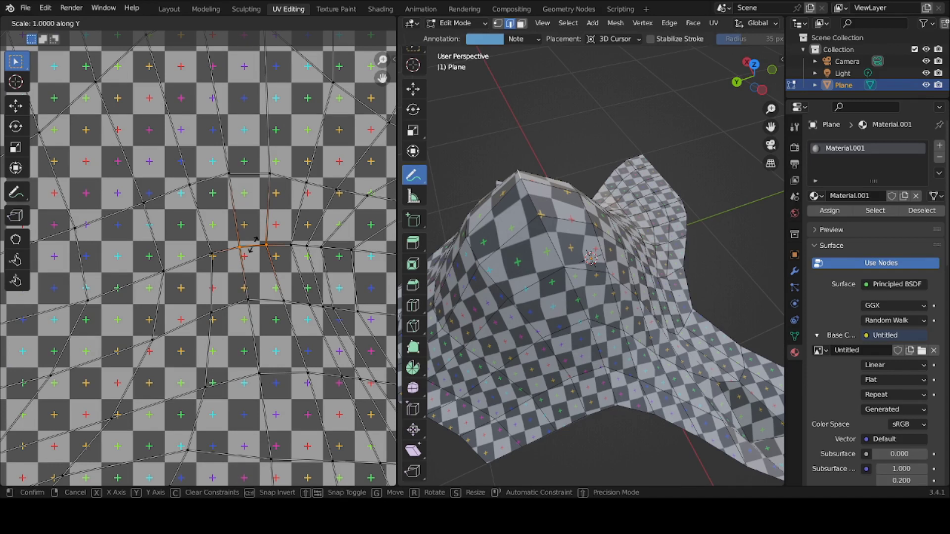
text(0)
key(Return)
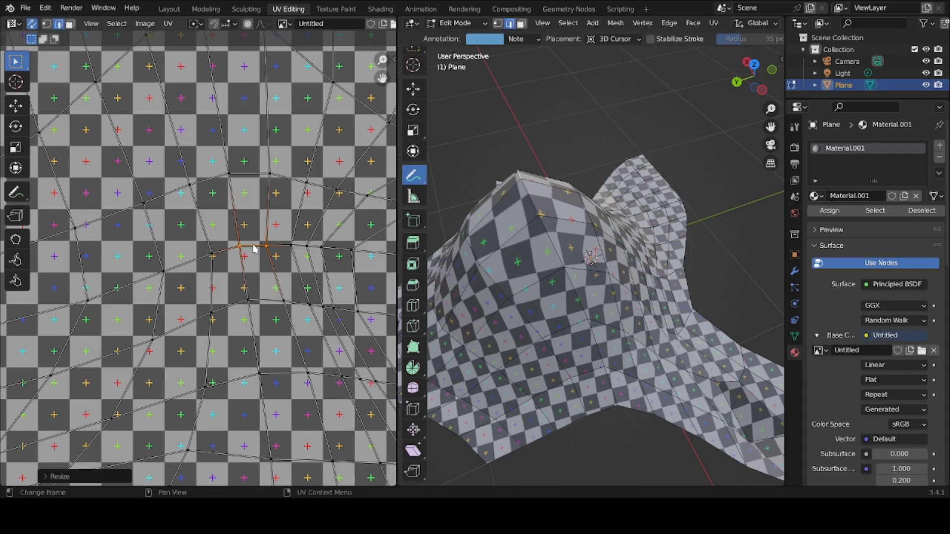
scroll(255, 220, up, 1)
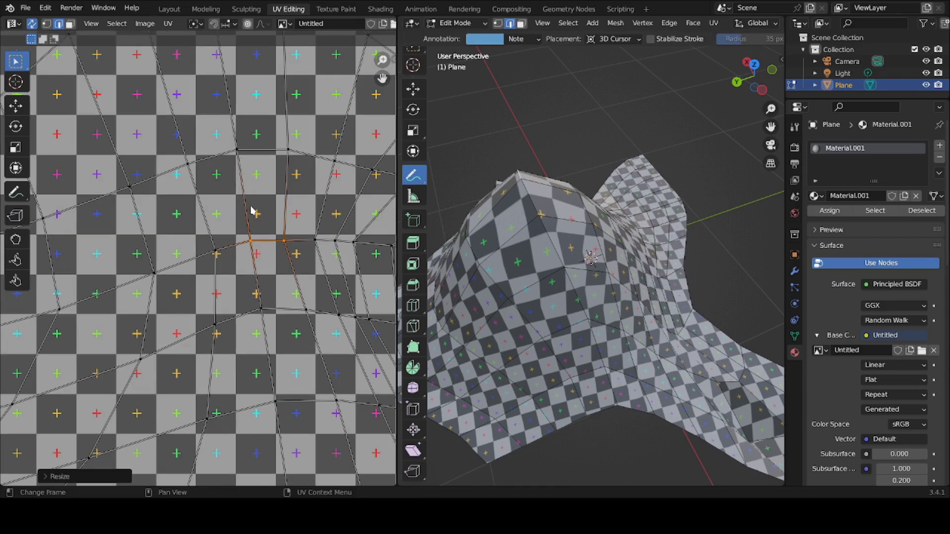
Straighten the left vertical UV edge loop by scaling it to 0 along X
alt+click(246, 210)
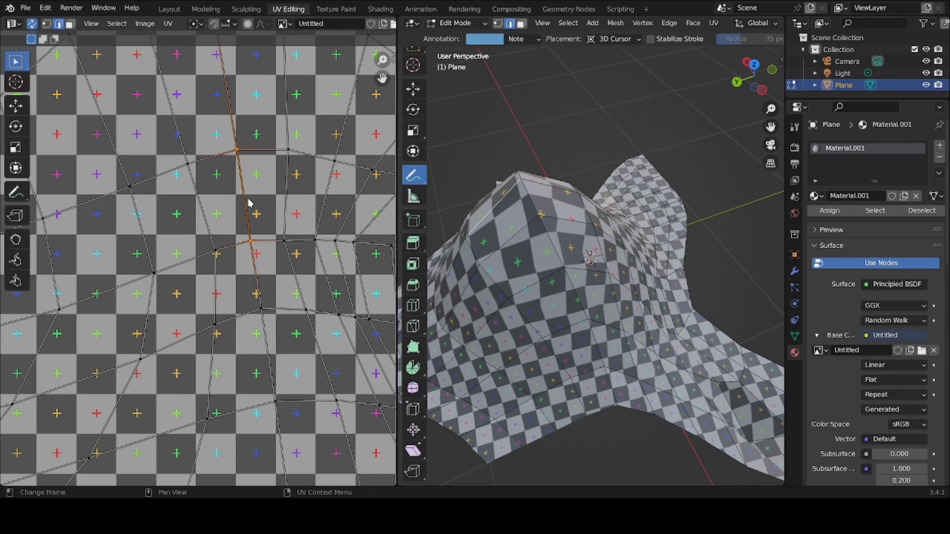
key(s)
key(x)
key(0)
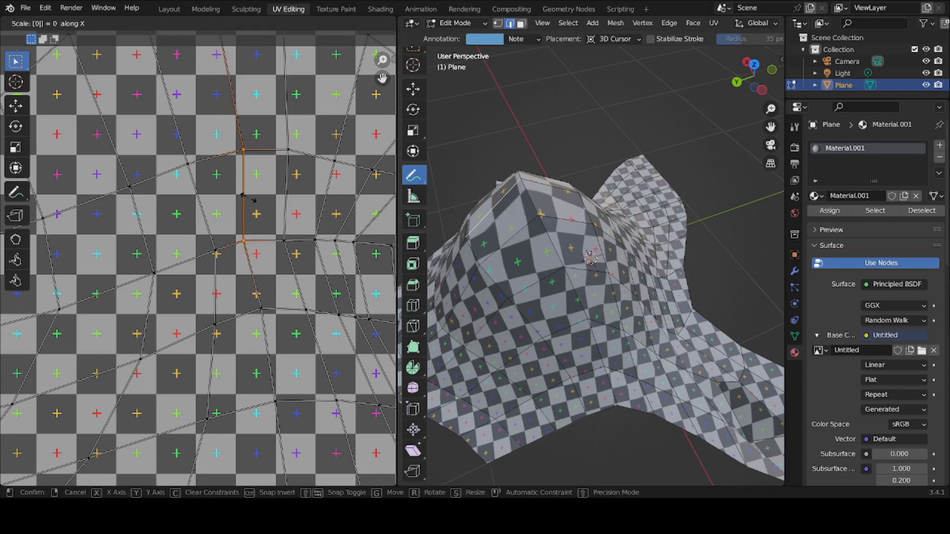
key(Return)
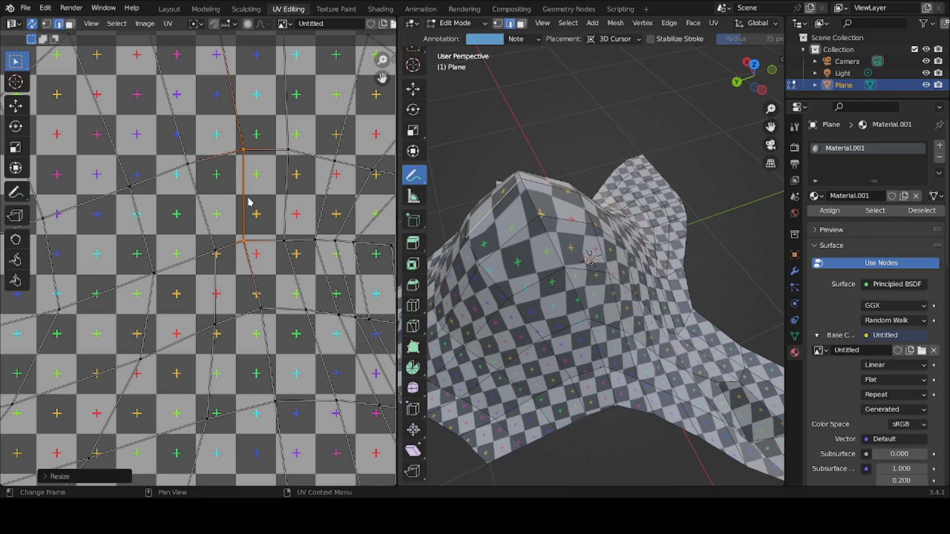
Straighten the neighbouring right vertical UV edge along X as well
click(288, 197)
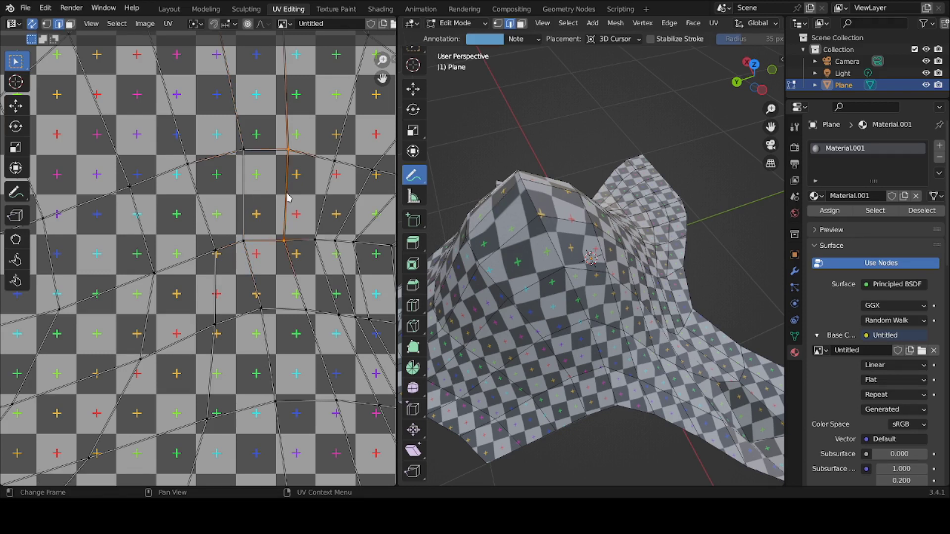
key(s)
key(x)
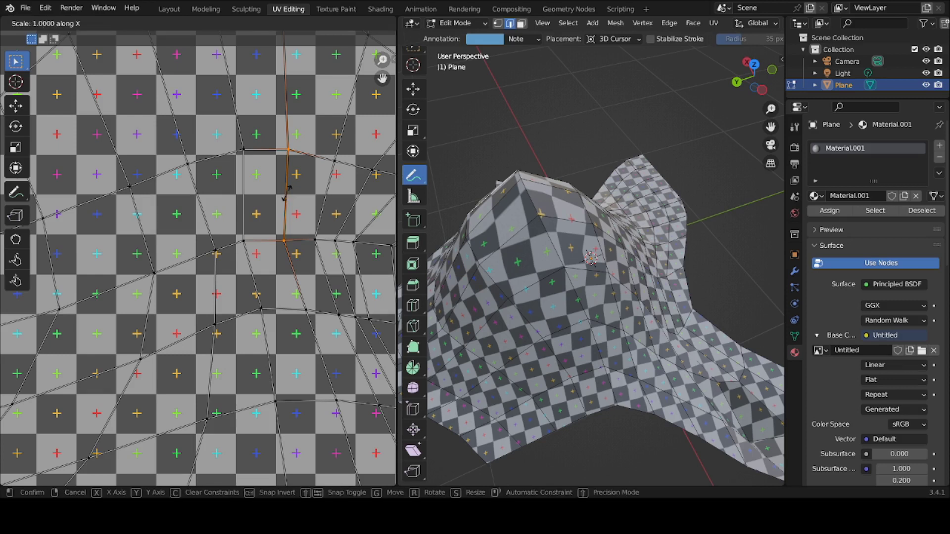
click(287, 197)
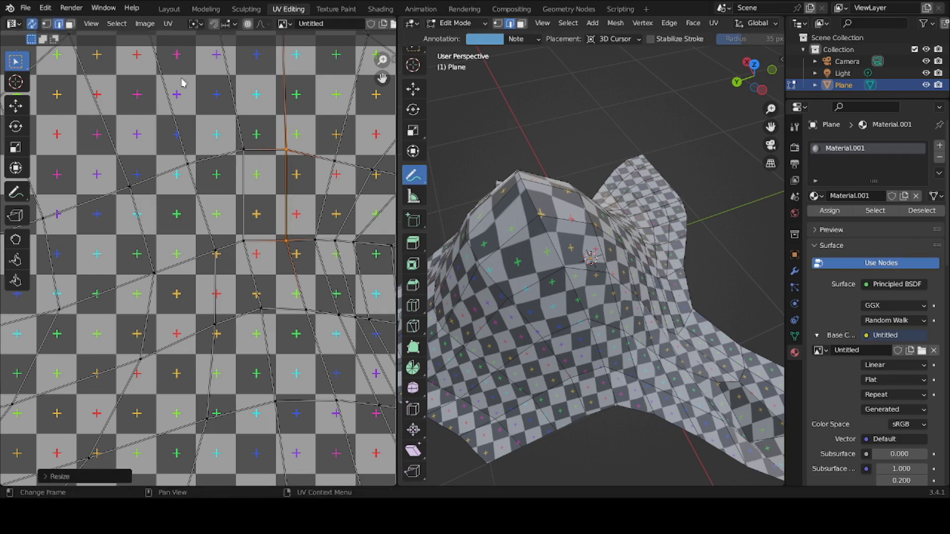
Switch to face select and select the rectangular face between the straightened edges
key(3)
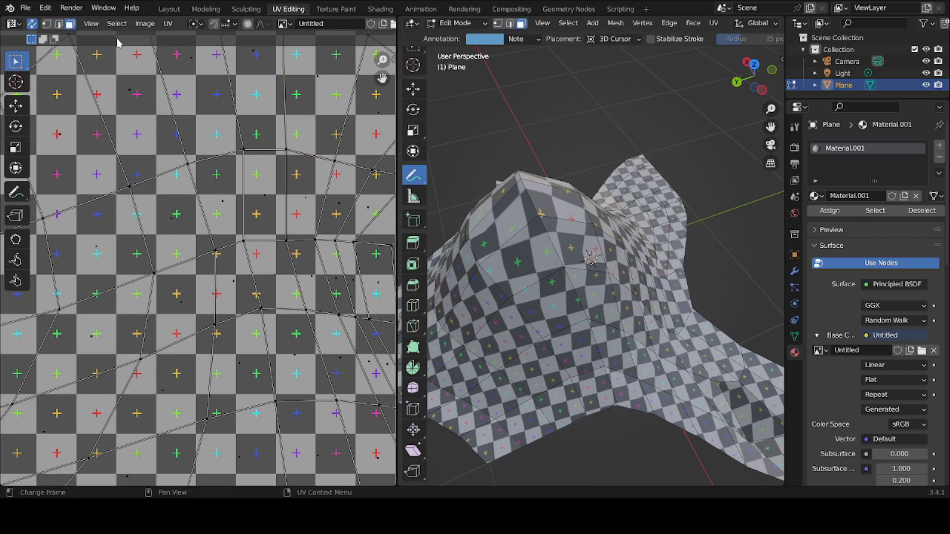
click(272, 174)
scroll(272, 174, down, 4)
scroll(272, 174, down, 2)
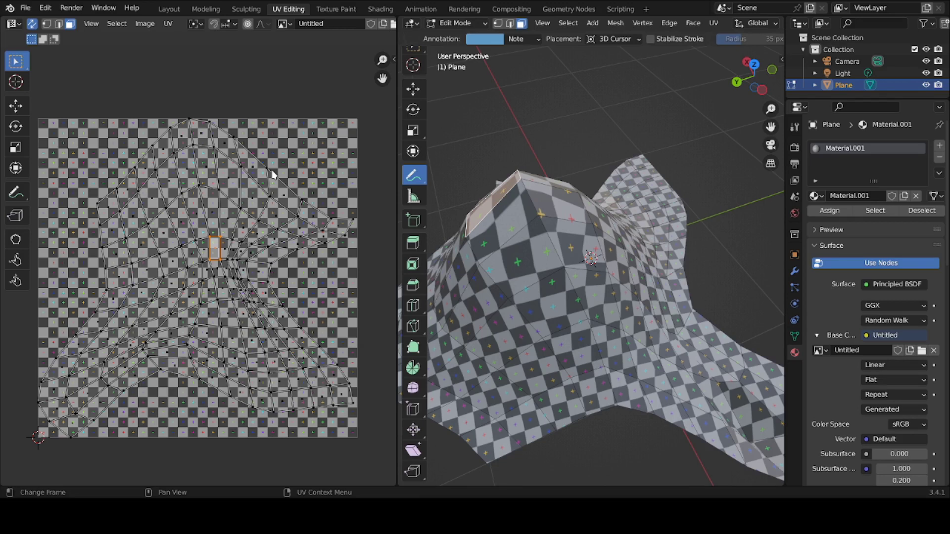
Select the linked UV island and Unwrap the whole mesh again
key(l)
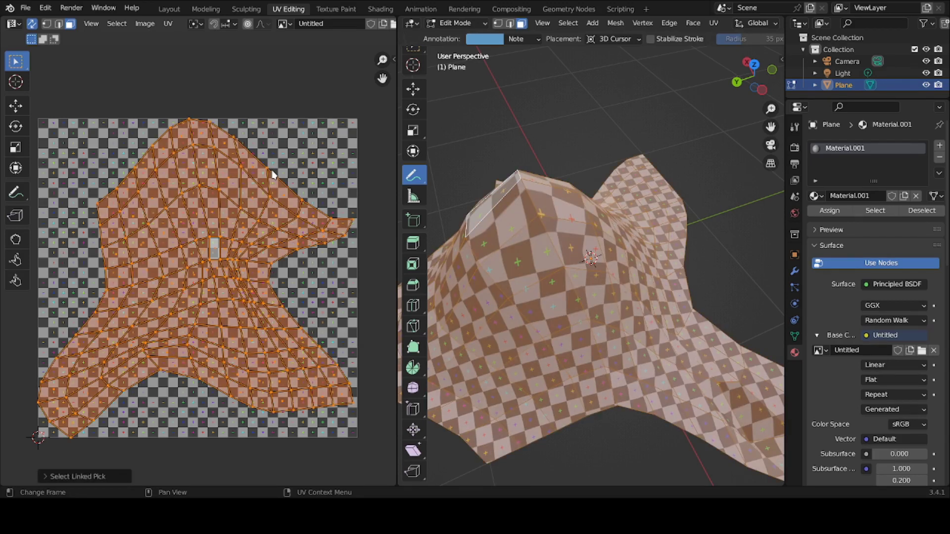
key(u)
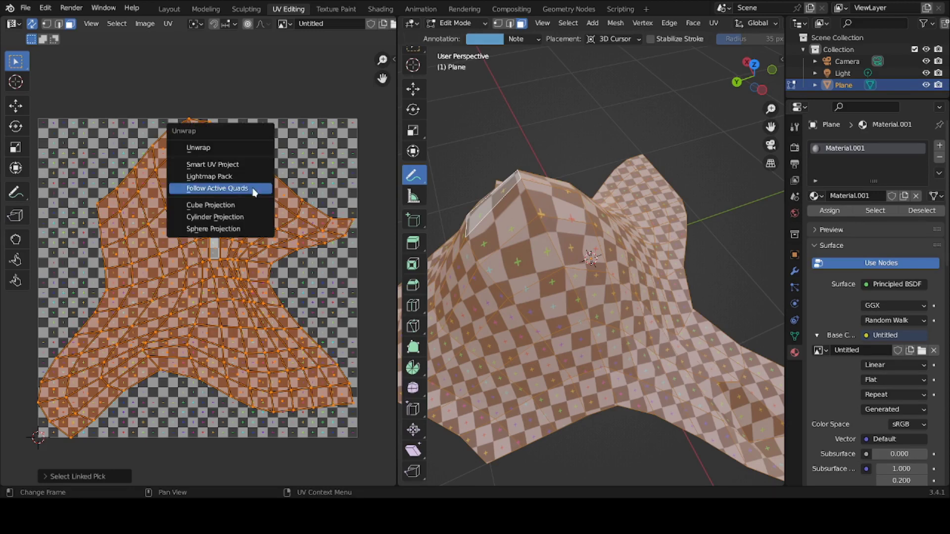
click(252, 148)
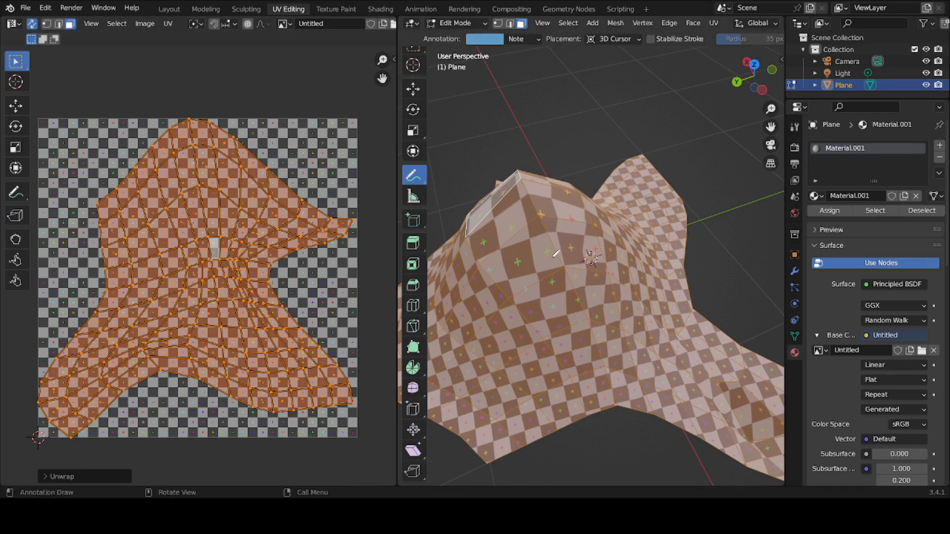
scroll(418, 80, up, 2)
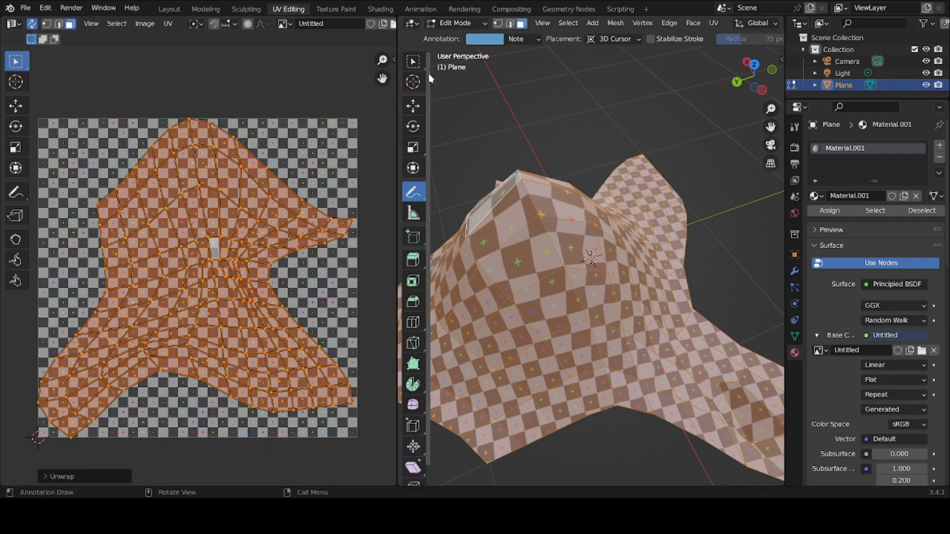
click(416, 64)
click(687, 251)
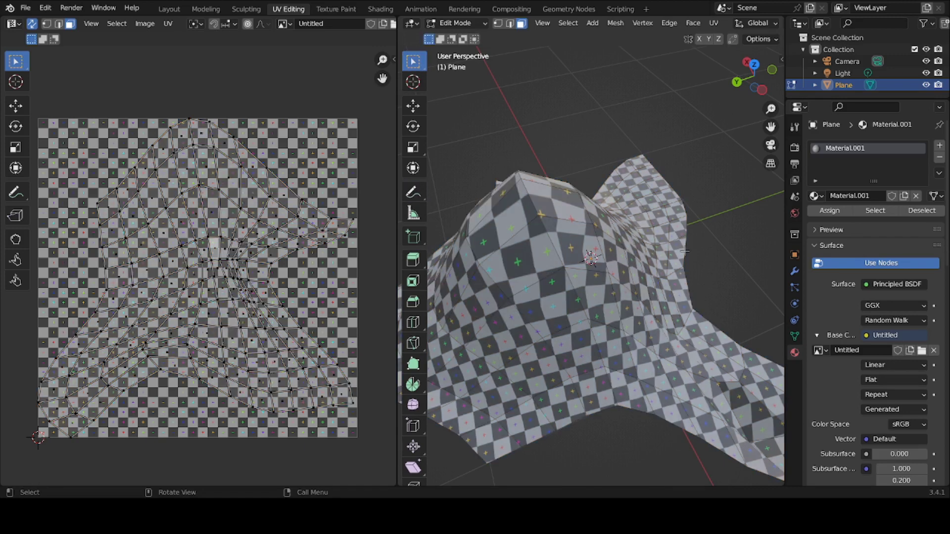
mouse_move(687, 251)
middle_down()
mouse_move(681, 282)
mouse_move(753, 222)
middle_up()
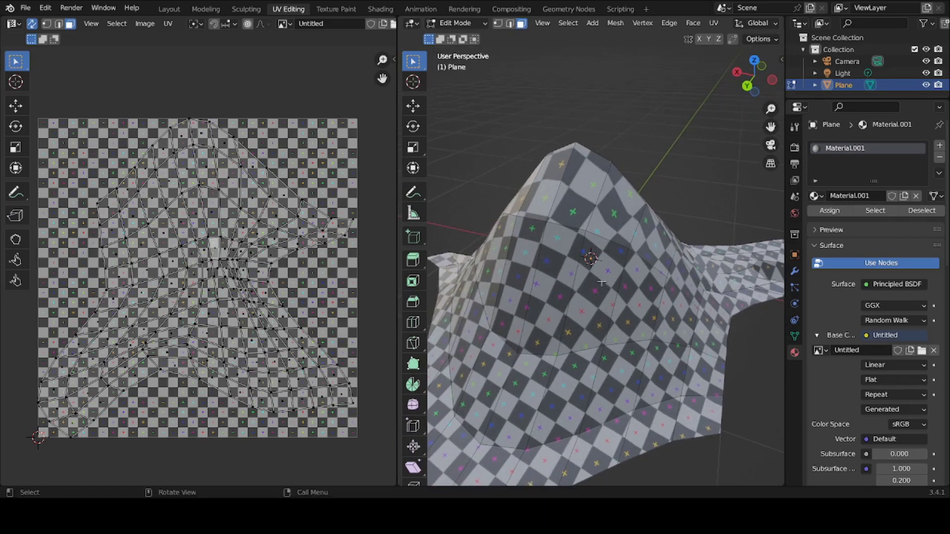
mouse_move(585, 325)
middle_down()
mouse_move(642, 322)
mouse_move(631, 247)
middle_up()
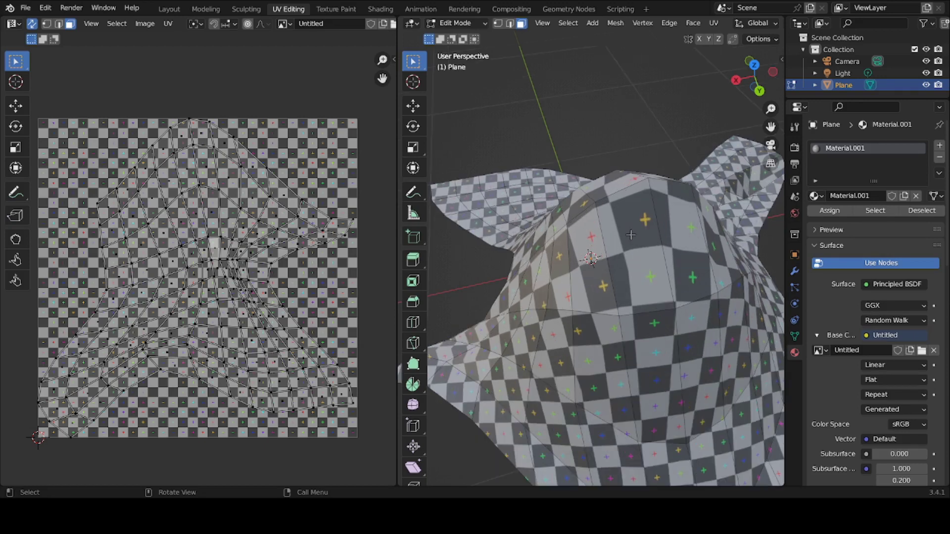
scroll(631, 235, up, 2)
scroll(617, 238, up, 1)
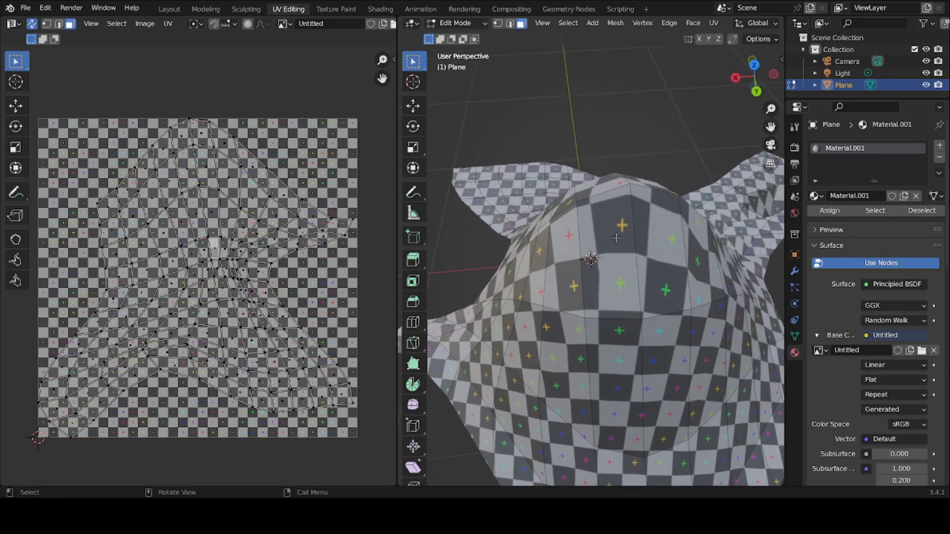
scroll(617, 238, down, 1)
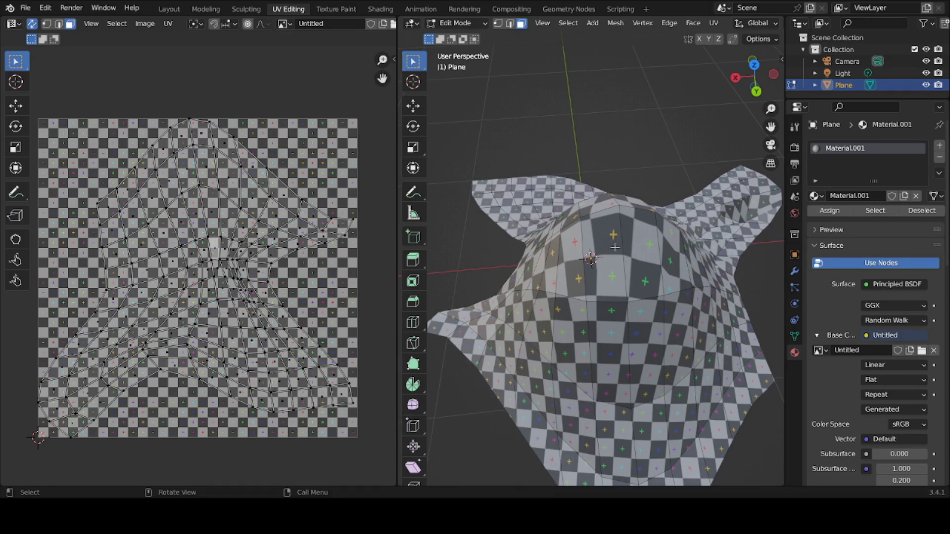
middle_drag(619, 341, 619, 376)
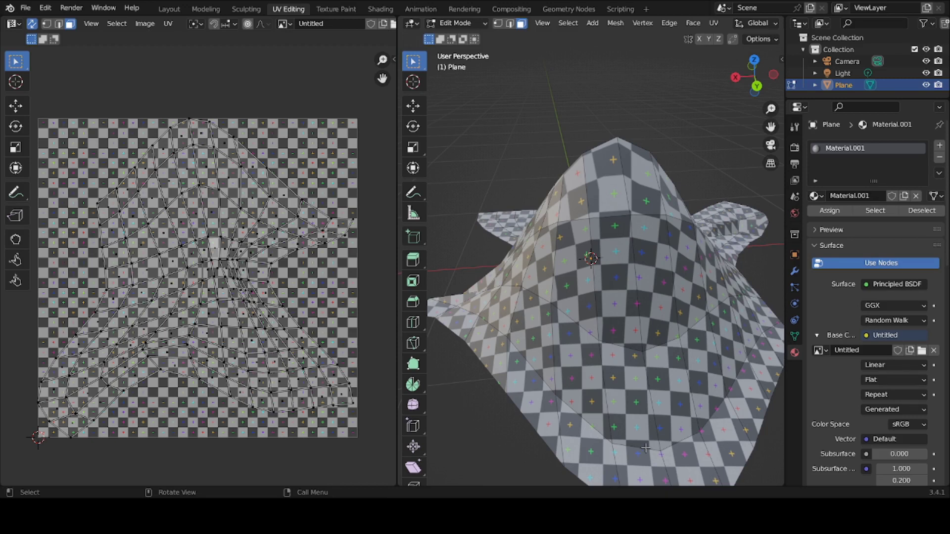
Switch to edge select and pick a single edge at the base of the hill
alt+click(646, 448)
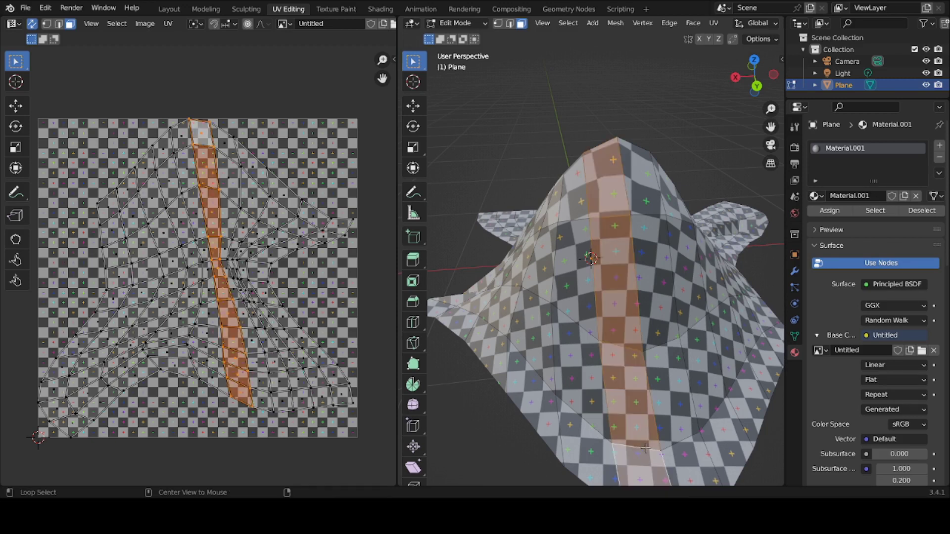
click(646, 449)
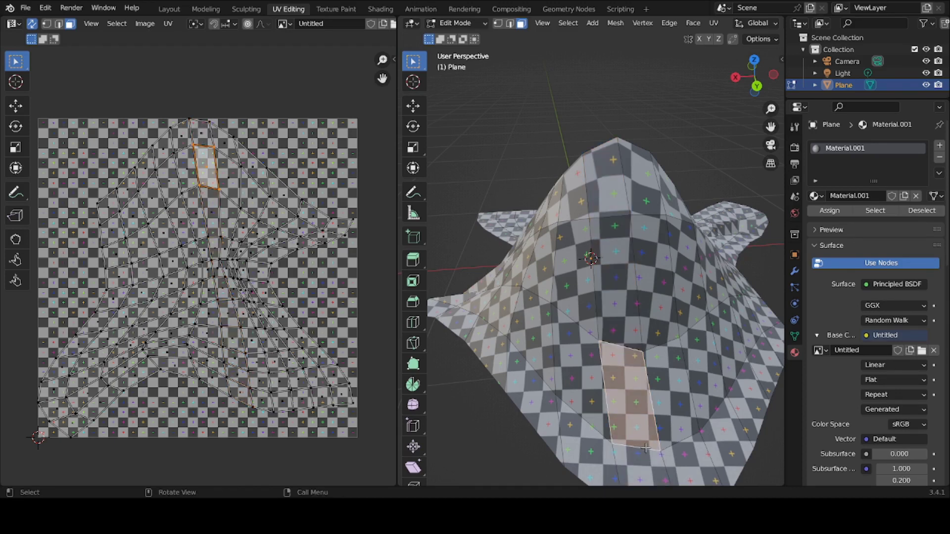
key(2)
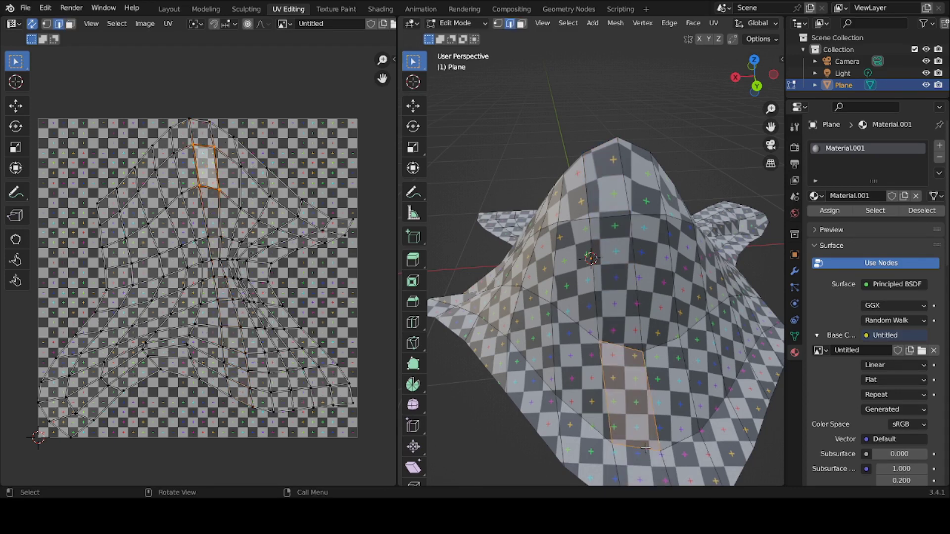
click(646, 448)
alt+click(646, 448)
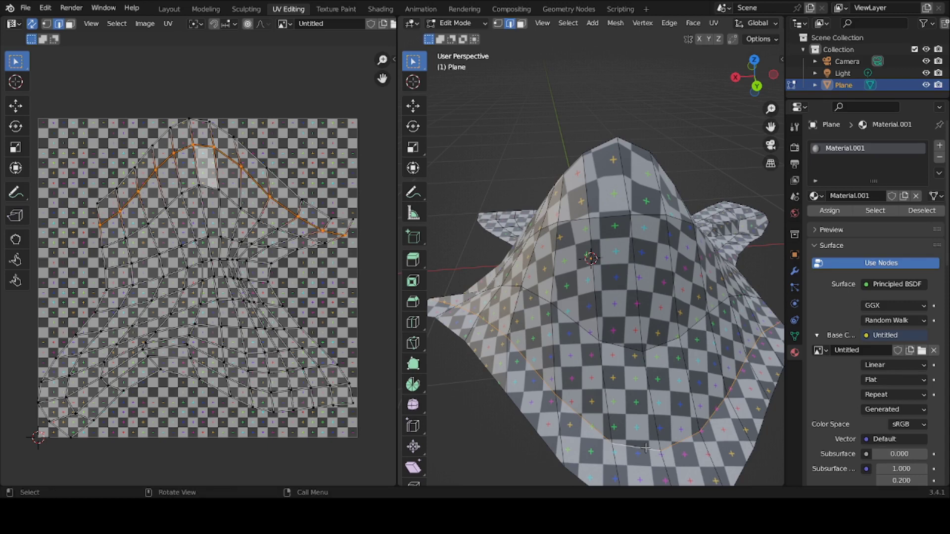
mouse_move(646, 448)
middle_down()
mouse_move(702, 461)
mouse_move(641, 444)
middle_up()
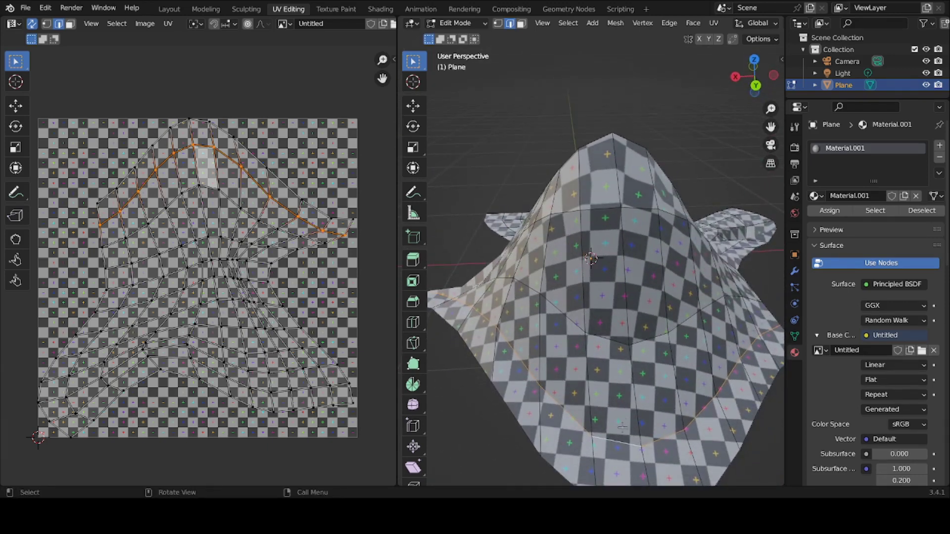
click(622, 445)
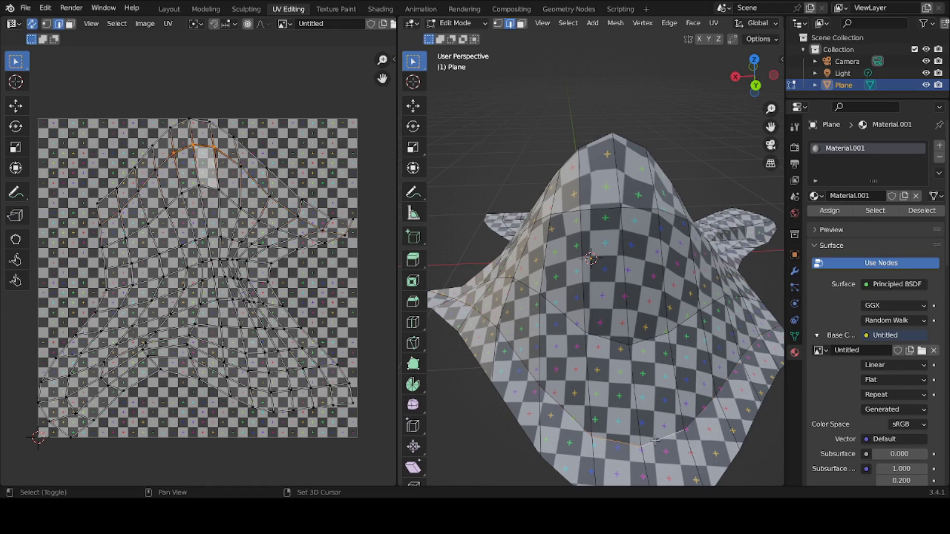
Add consecutive hill-base edges along one side of the hill to the selection
middle_drag(655, 441, 590, 411)
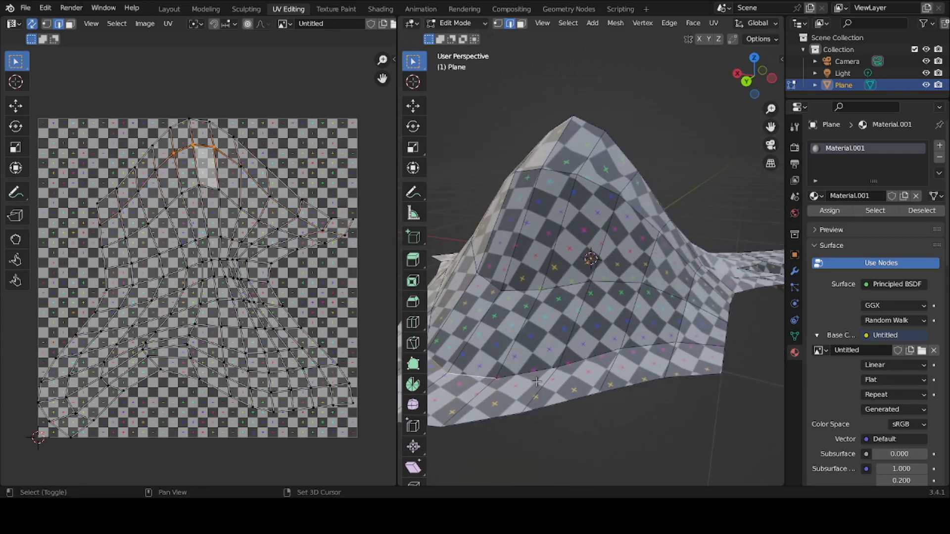
shift+click(530, 371)
shift+click(537, 370)
mouse_move(537, 370)
middle_down()
mouse_move(565, 378)
mouse_move(550, 387)
middle_up()
shift+click(544, 369)
shift+click(560, 381)
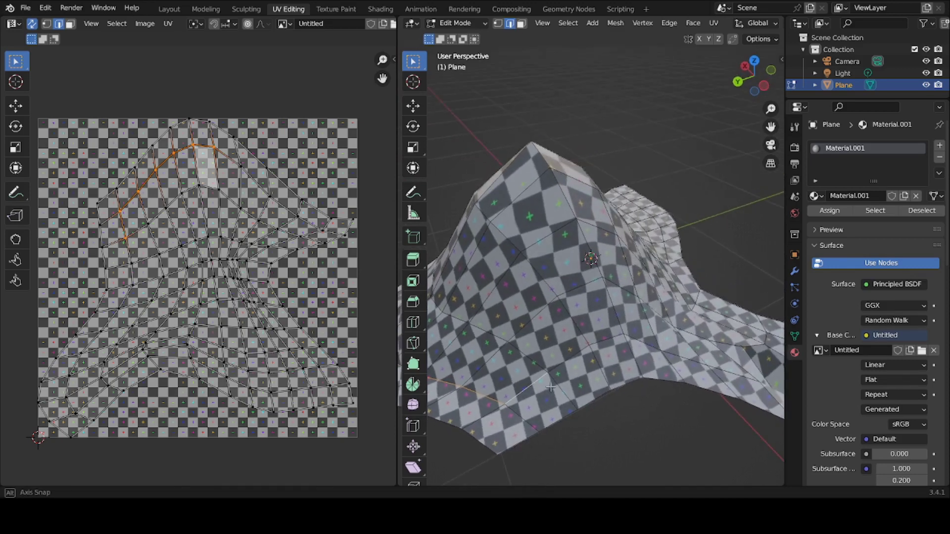
shift+click(572, 364)
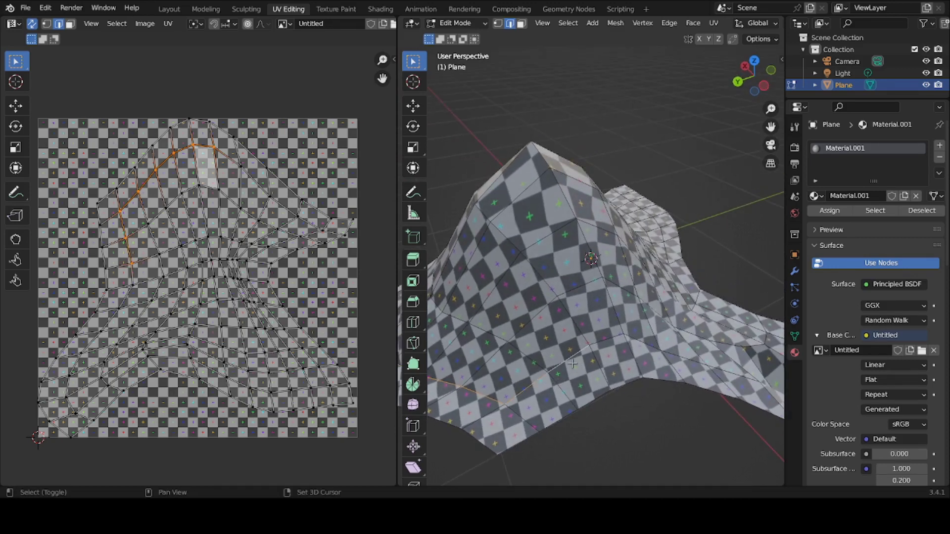
shift+click(607, 342)
middle_drag(606, 341, 564, 331)
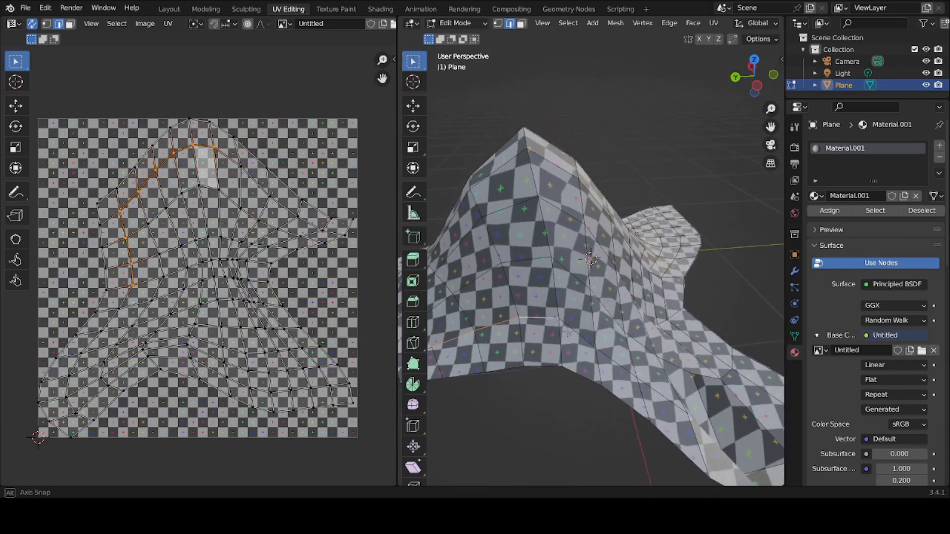
shift+click(564, 331)
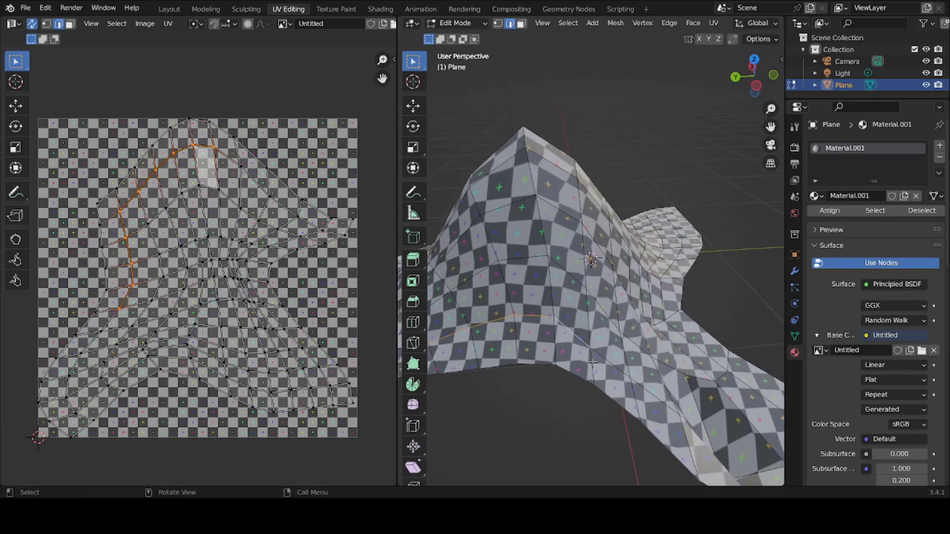
shift+click(610, 357)
Continue adding hill-base edges, including vertical ones, around the next side of the hill
middle_drag(609, 357, 545, 365)
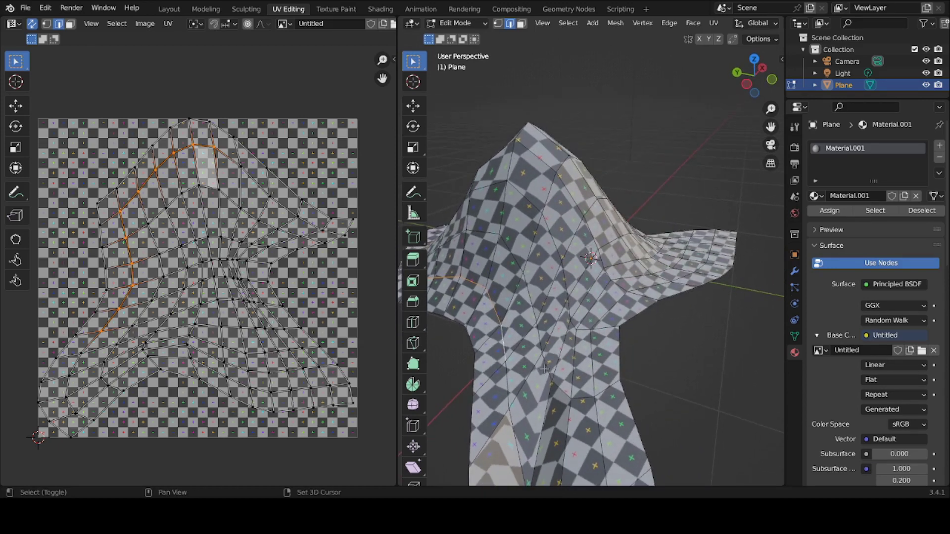
shift+click(529, 360)
shift+click(513, 369)
shift+click(511, 377)
mouse_move(515, 379)
middle_down()
mouse_move(537, 377)
mouse_move(497, 370)
mouse_move(512, 322)
middle_up()
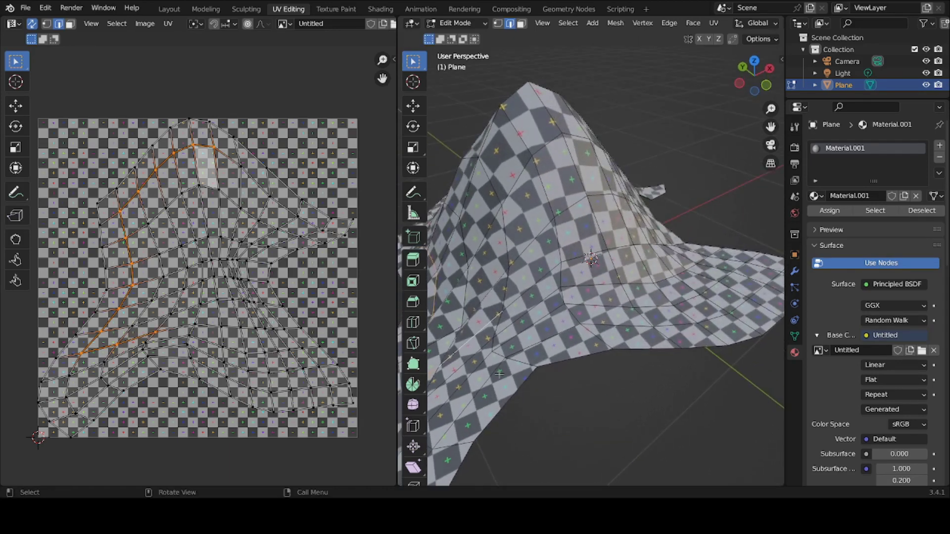
shift+click(520, 290)
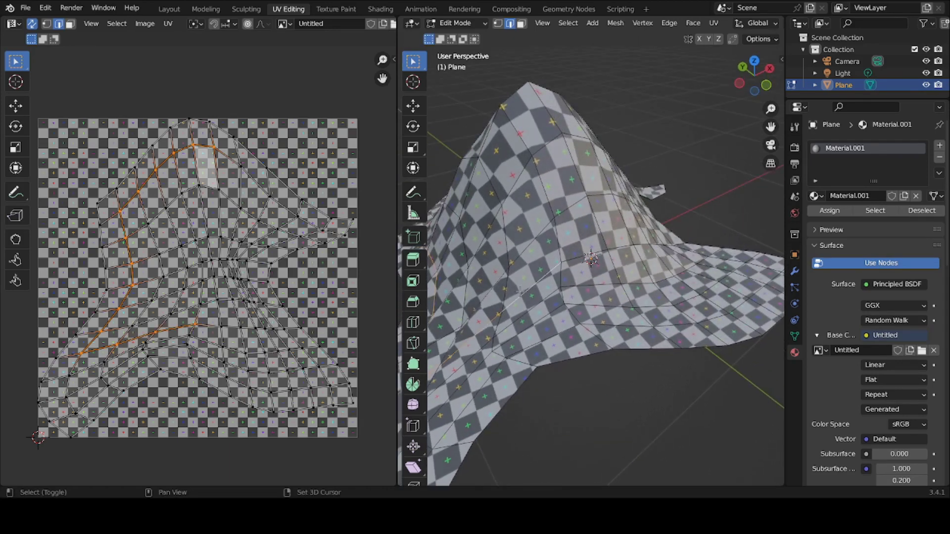
shift+click(574, 267)
mouse_move(574, 267)
middle_down()
mouse_move(520, 291)
mouse_move(442, 280)
middle_up()
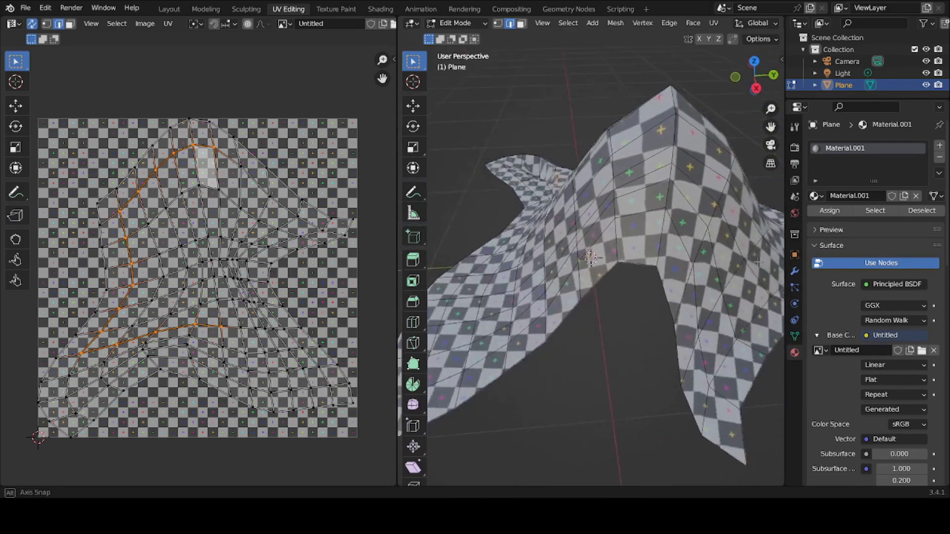
middle_drag(442, 280, 582, 263)
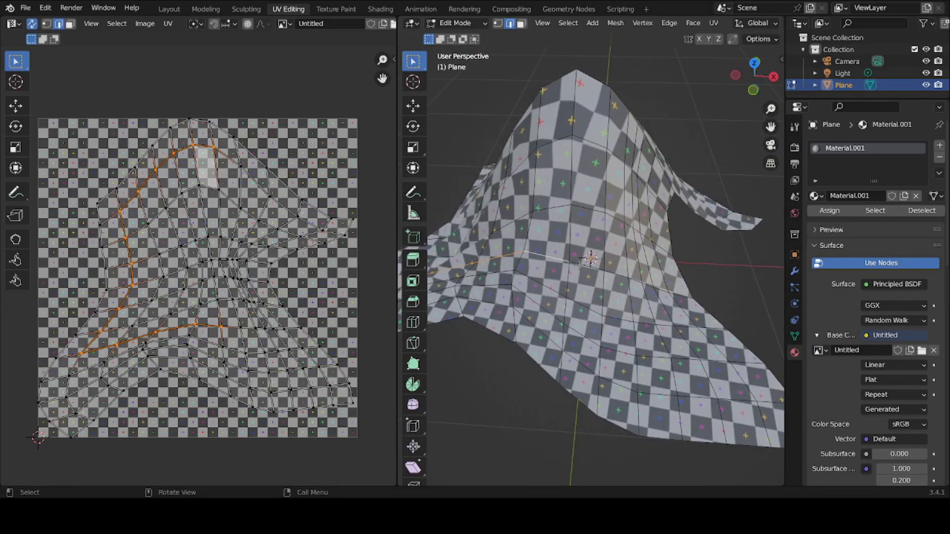
shift+click(580, 263)
mouse_move(579, 262)
middle_down()
mouse_move(567, 264)
mouse_move(715, 291)
mouse_move(81, 311)
middle_up()
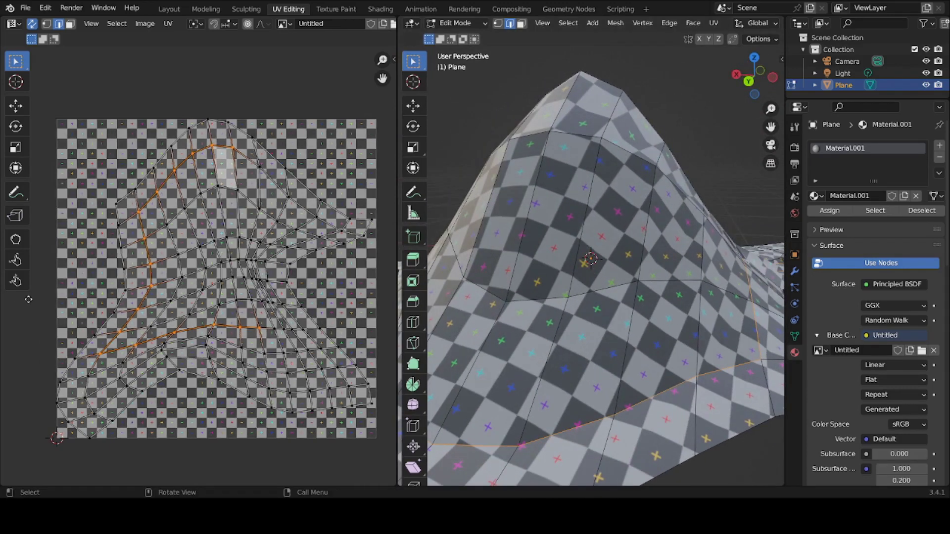
Add more base edges along the near and far sides of the hill
mouse_move(544, 346)
middle_down()
mouse_move(591, 355)
mouse_move(635, 448)
middle_up()
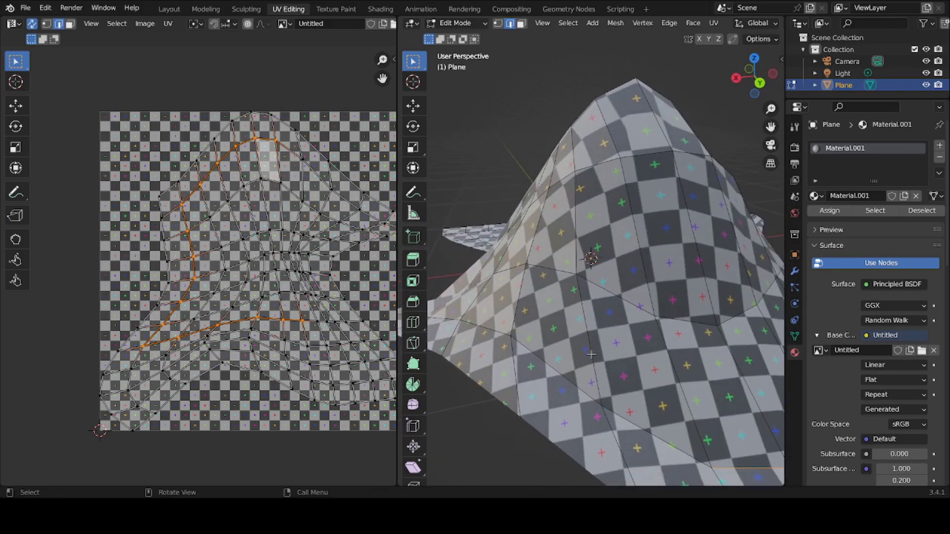
shift+click(645, 433)
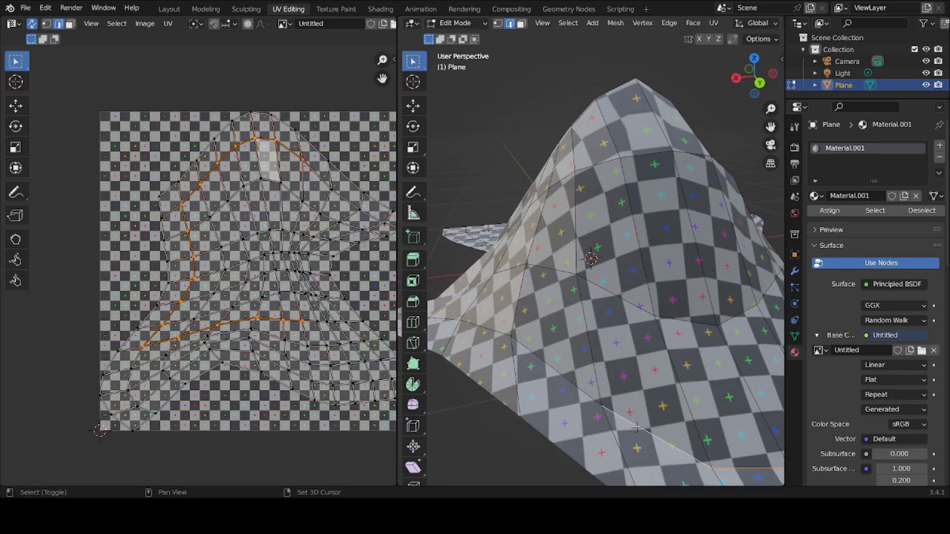
shift+click(586, 397)
mouse_move(587, 397)
middle_down()
mouse_move(560, 363)
mouse_move(632, 364)
middle_up()
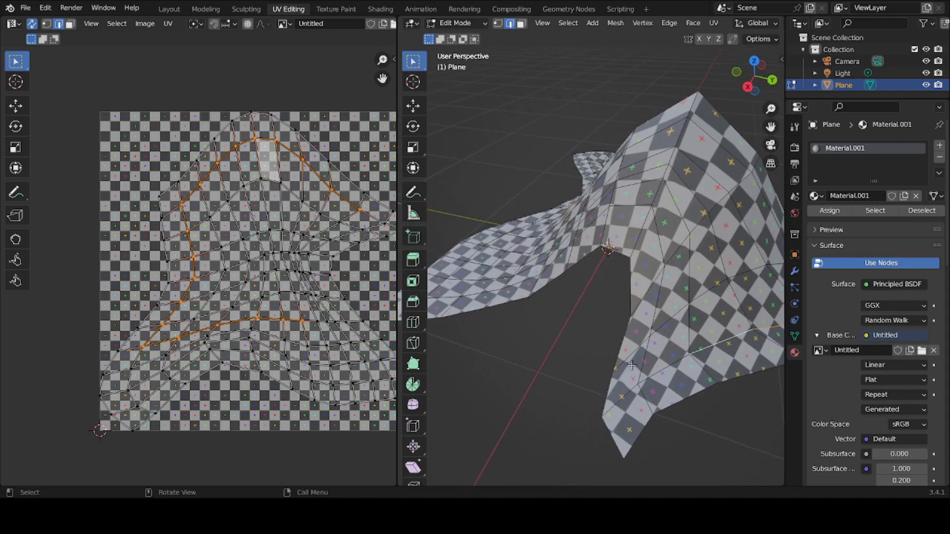
shift+click(667, 369)
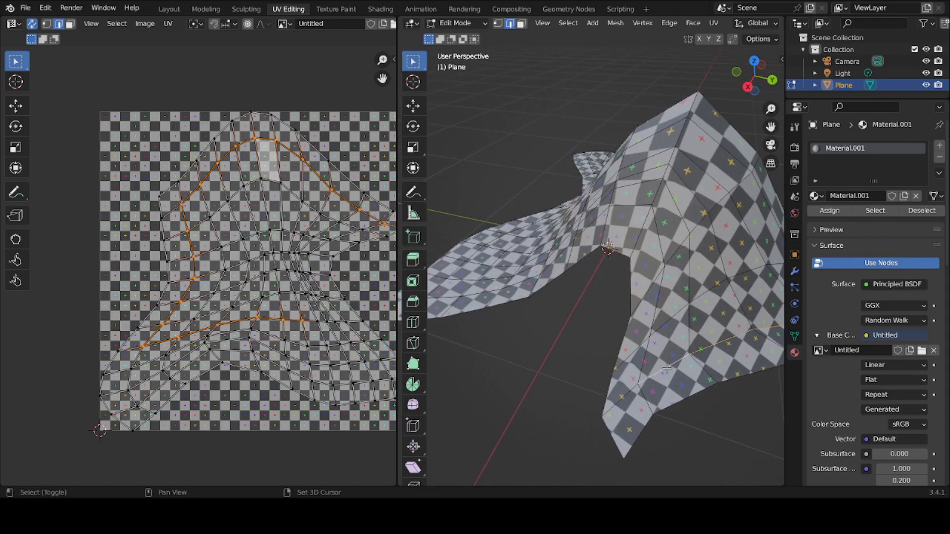
shift+click(651, 350)
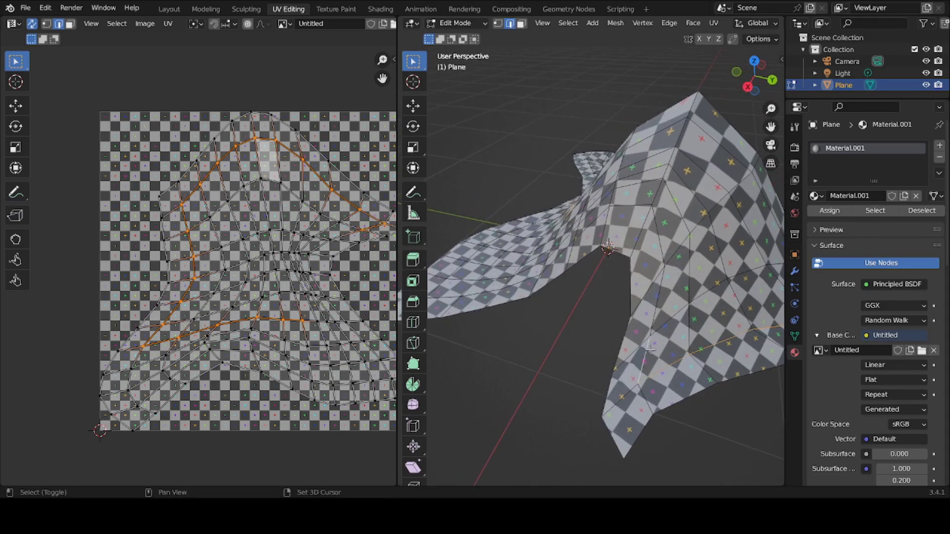
shift+click(656, 307)
shift+click(661, 248)
shift+click(638, 209)
Add the final base edges, dropping a stray one, to close the loop around the hill
middle_drag(639, 210, 669, 228)
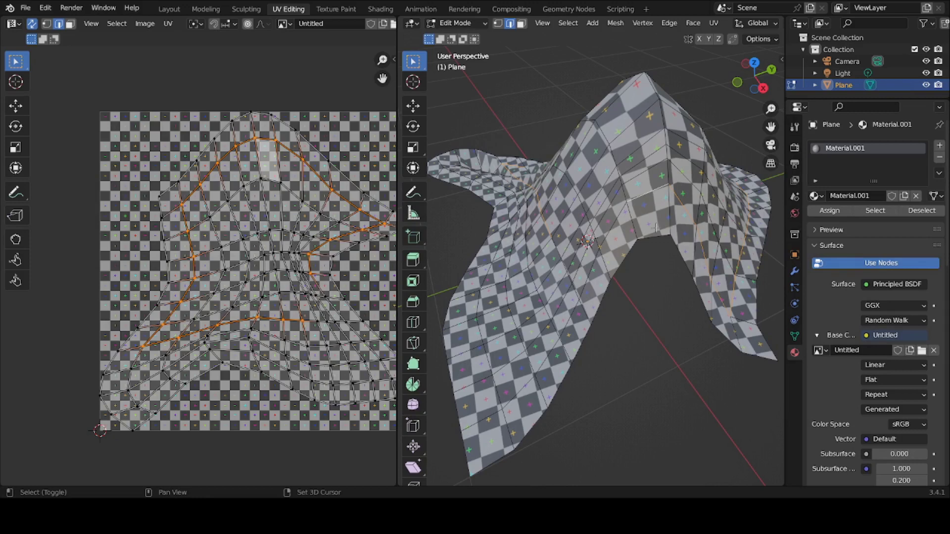
shift+click(606, 223)
shift+click(610, 229)
mouse_move(612, 230)
middle_down()
mouse_move(707, 244)
mouse_move(679, 252)
middle_up()
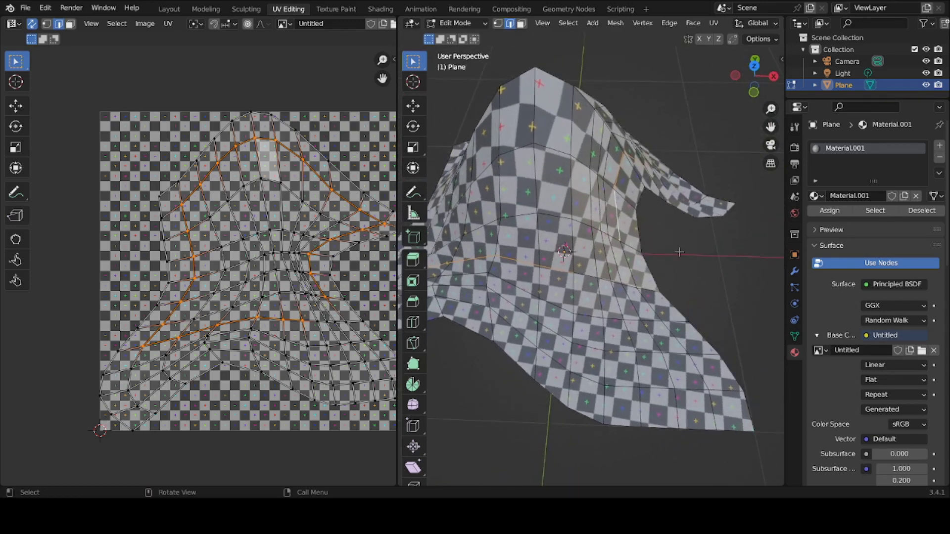
shift+click(589, 274)
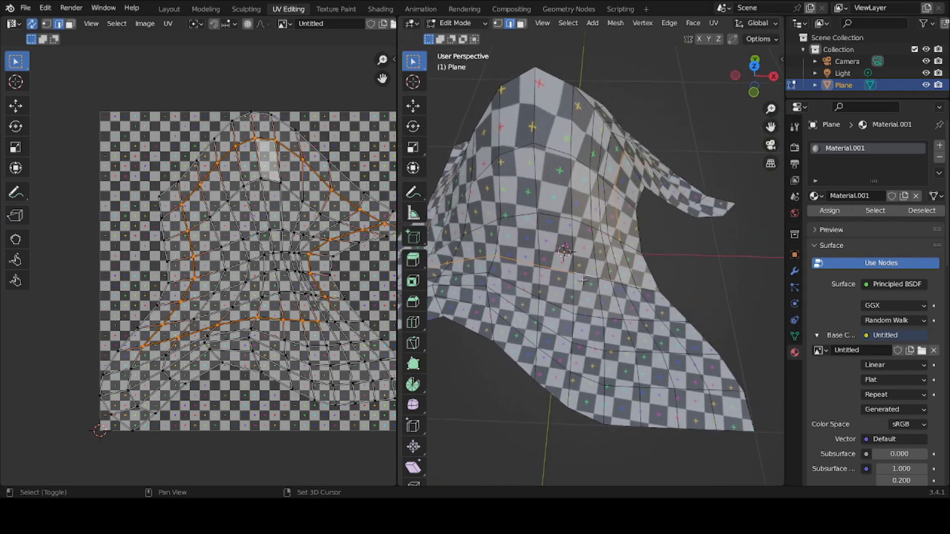
shift+click(610, 281)
shift+click(618, 287)
middle_drag(625, 280, 616, 286)
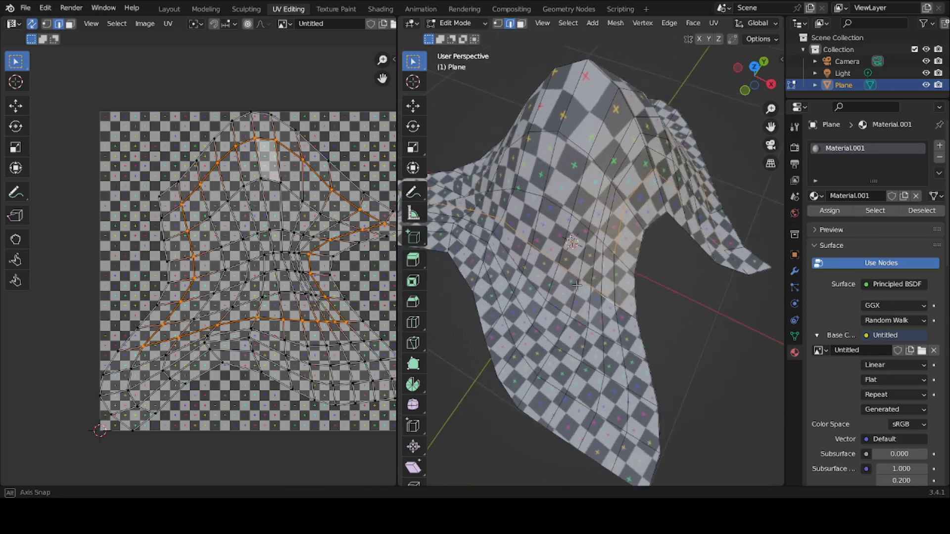
shift+click(614, 286)
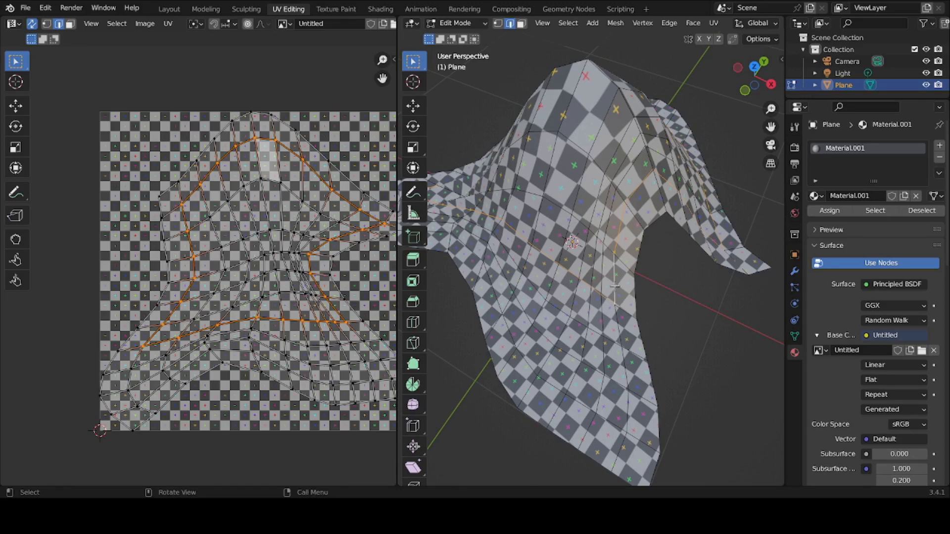
key(u)
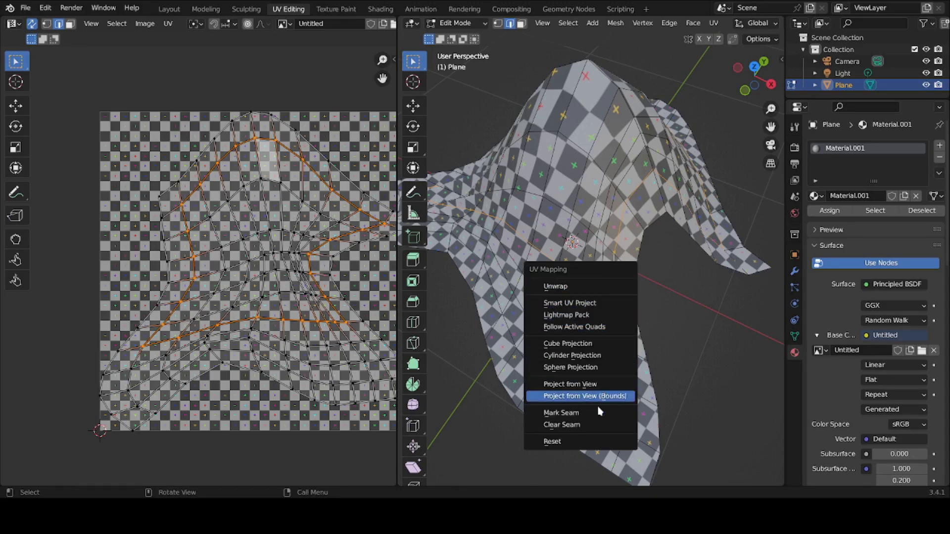
Mark the hill-base edge loop as a seam, then select the entire terrain mesh
click(601, 413)
mouse_move(678, 280)
middle_down()
mouse_move(777, 268)
mouse_move(528, 336)
mouse_move(561, 323)
mouse_move(551, 335)
mouse_move(686, 334)
middle_up()
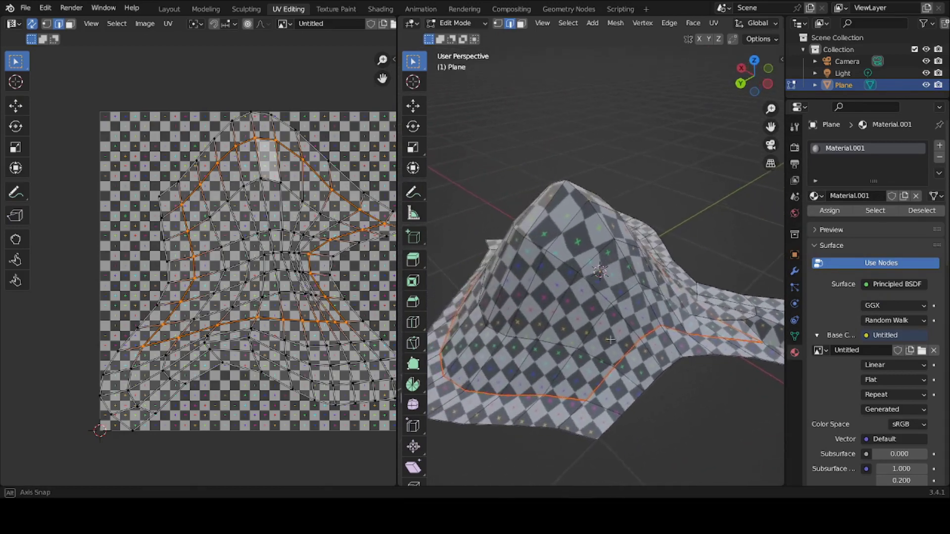
middle_drag(688, 335, 688, 337)
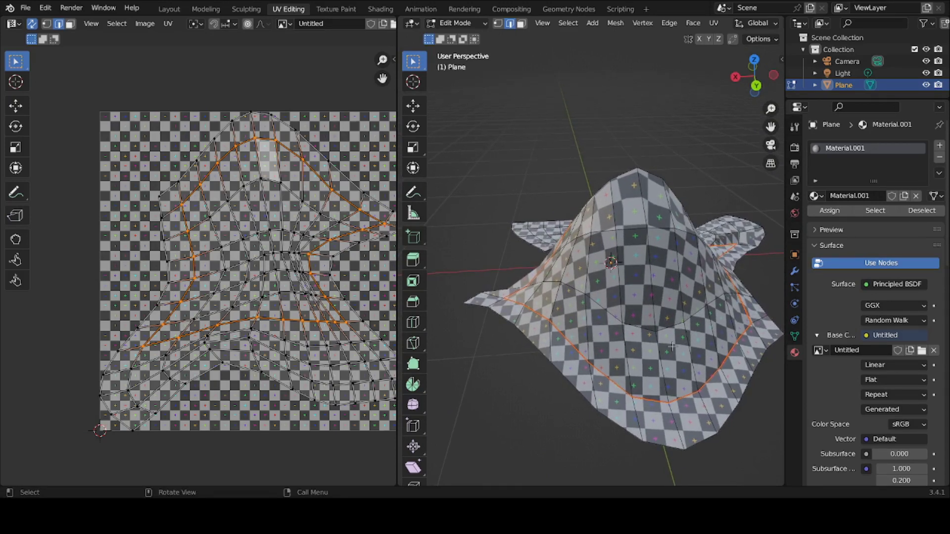
key(u)
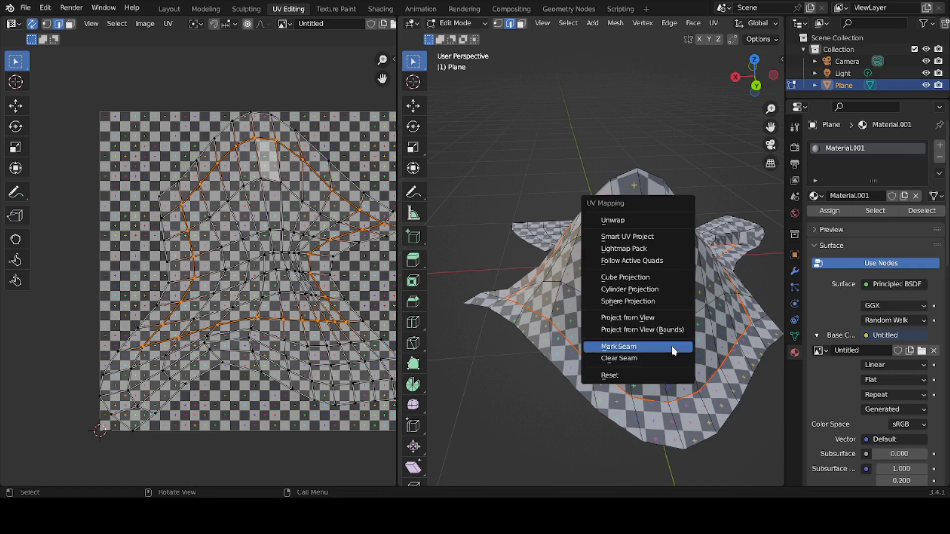
click(674, 350)
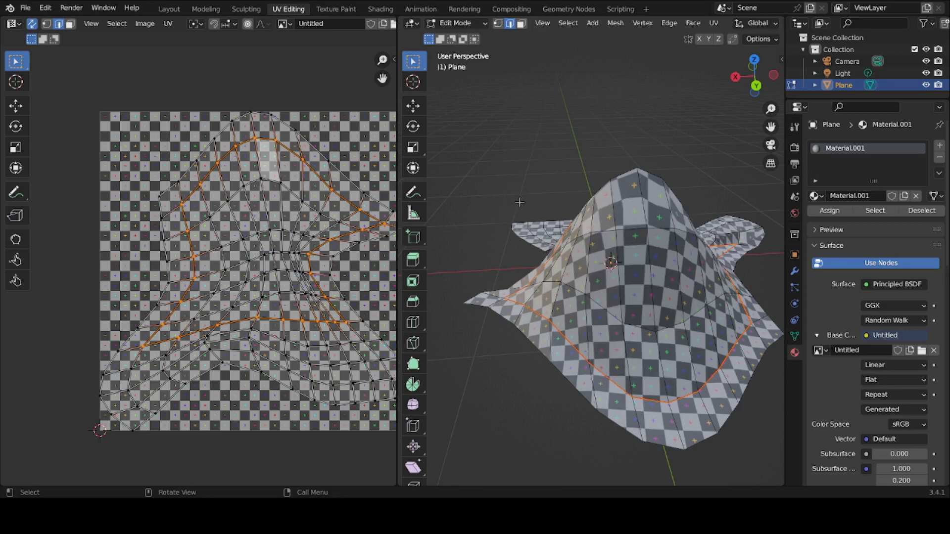
key(a)
key(u)
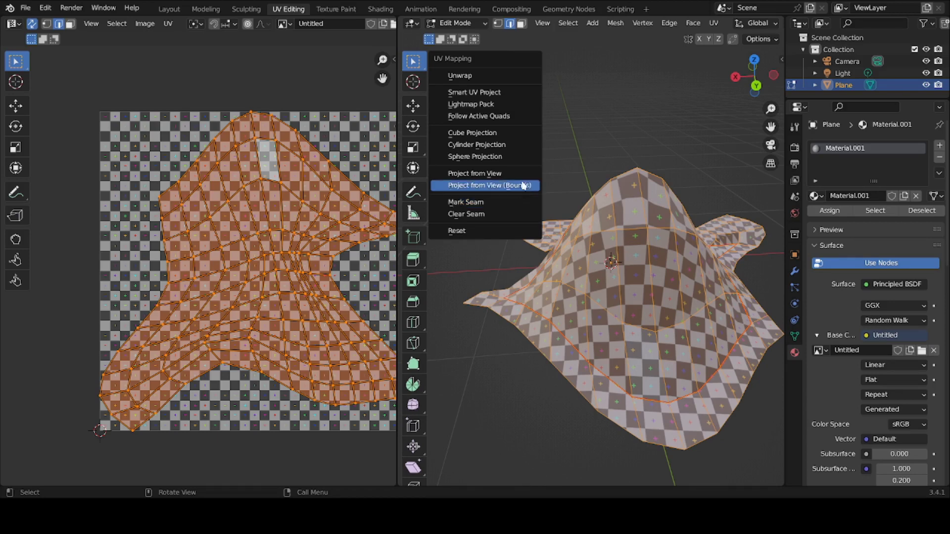
Unwrap the terrain using the new seam and pan the UV view to show both islands
click(512, 80)
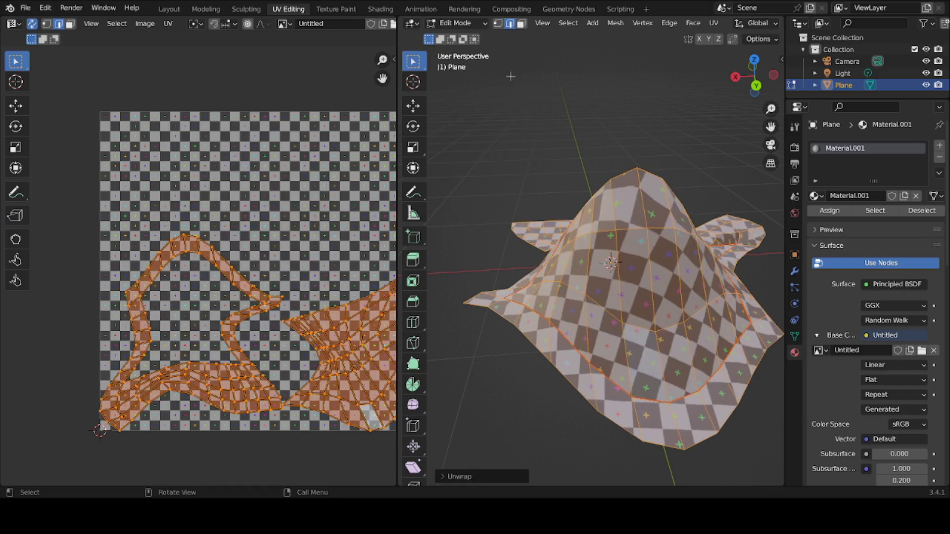
middle_drag(347, 194, 283, 119)
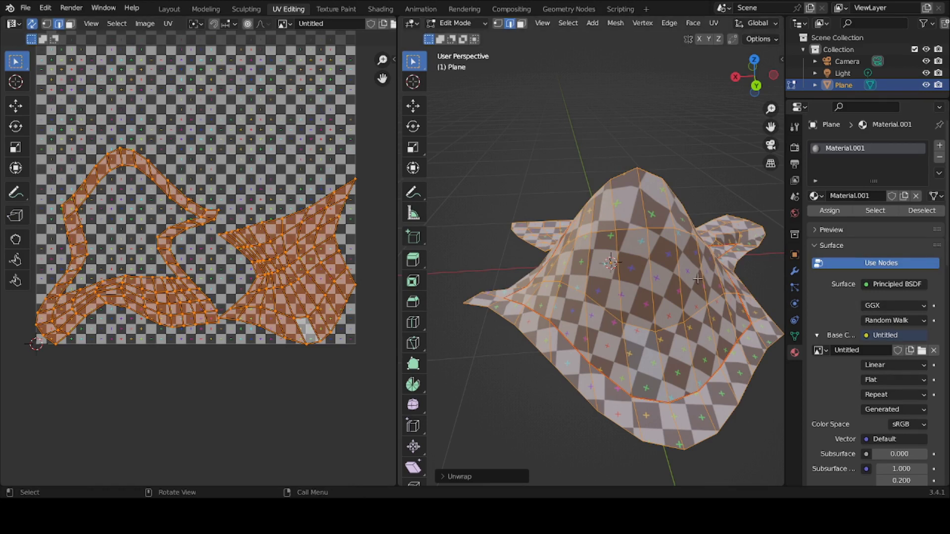
scroll(697, 279, down, 1)
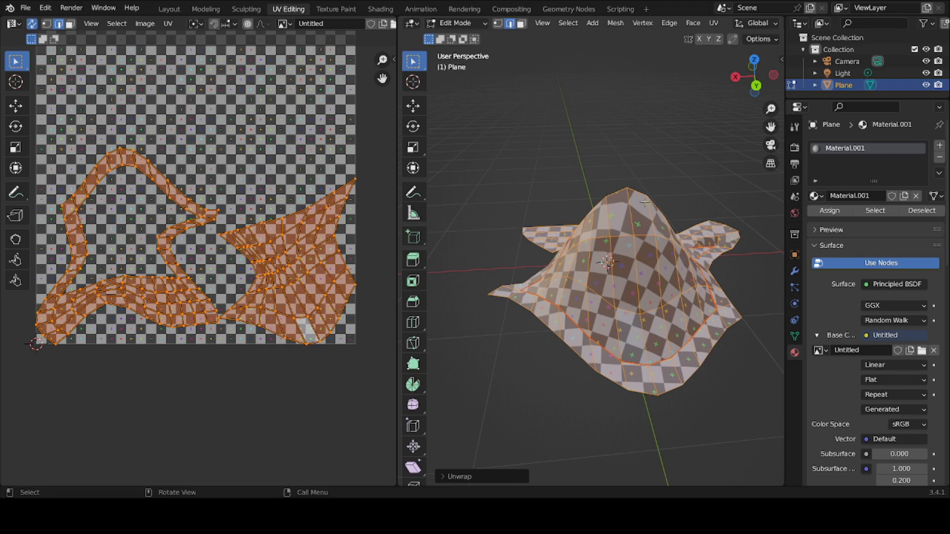
click(656, 146)
mouse_move(654, 163)
middle_down()
mouse_move(560, 192)
mouse_move(553, 147)
mouse_move(582, 150)
mouse_move(620, 206)
mouse_move(584, 209)
mouse_move(438, 270)
mouse_move(564, 269)
mouse_move(545, 248)
mouse_move(604, 226)
mouse_move(661, 248)
middle_up()
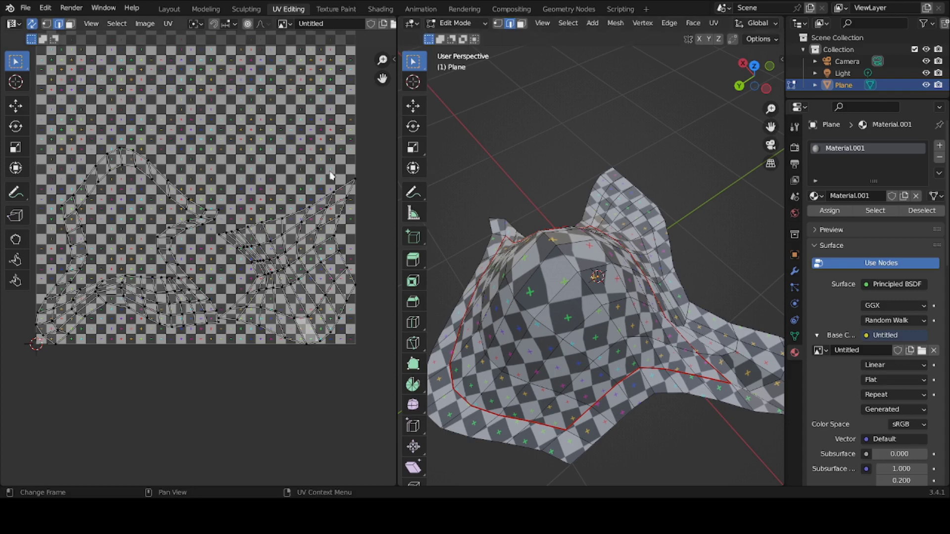
Scale all UV islands up about 1.8 times in the UV Editor for finer checker squares on the hill
key(a)
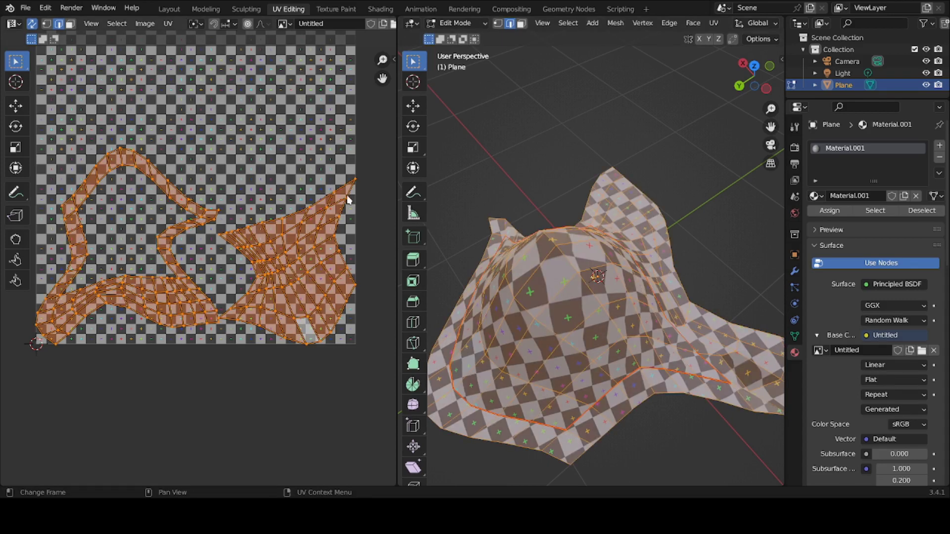
key(s)
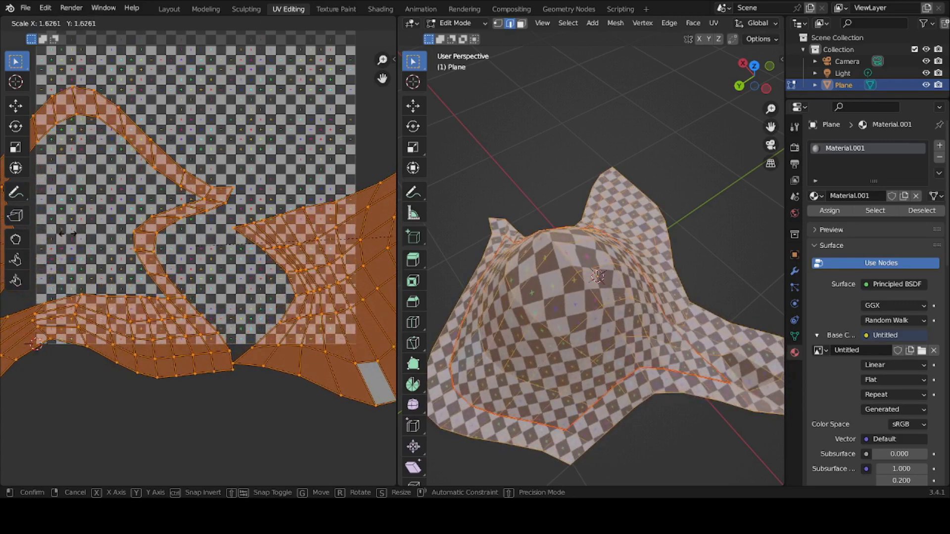
click(97, 239)
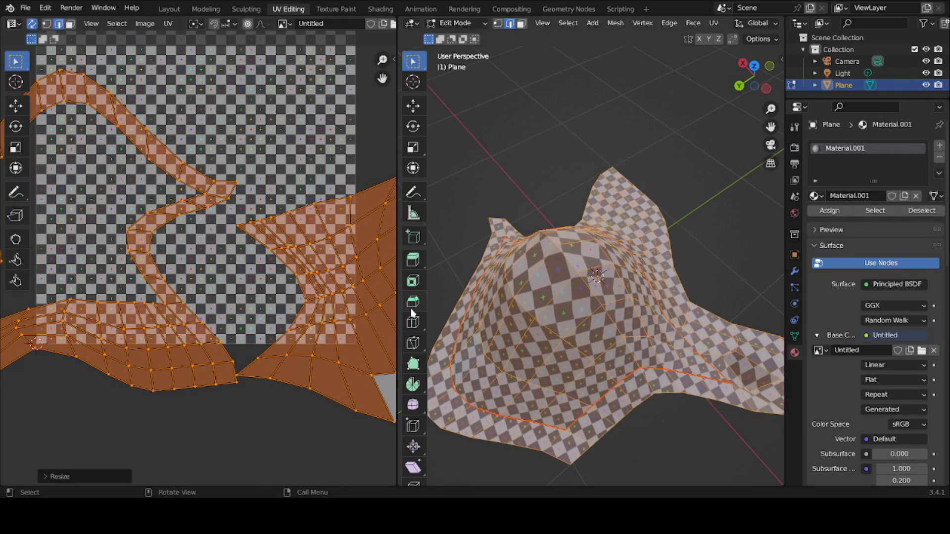
mouse_move(594, 307)
middle_down()
mouse_move(646, 305)
mouse_move(683, 399)
mouse_move(530, 326)
middle_up()
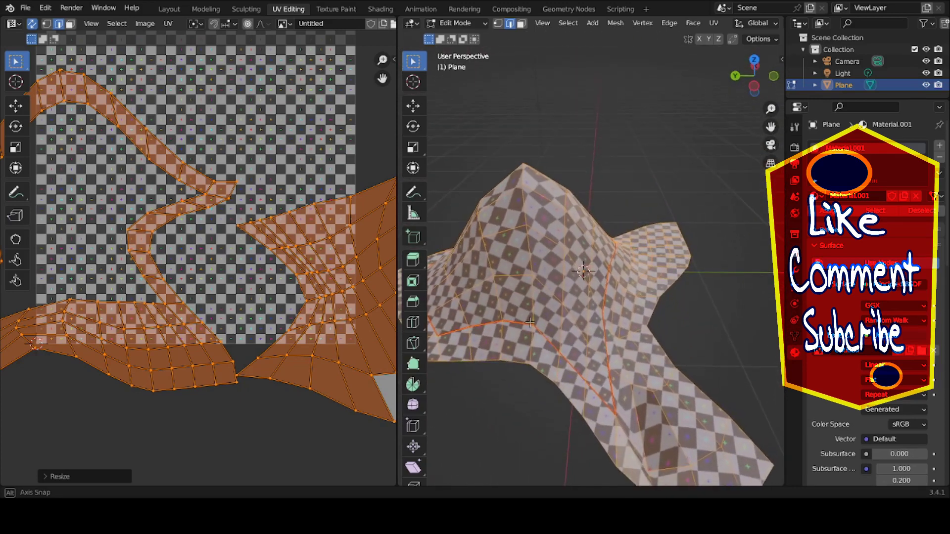